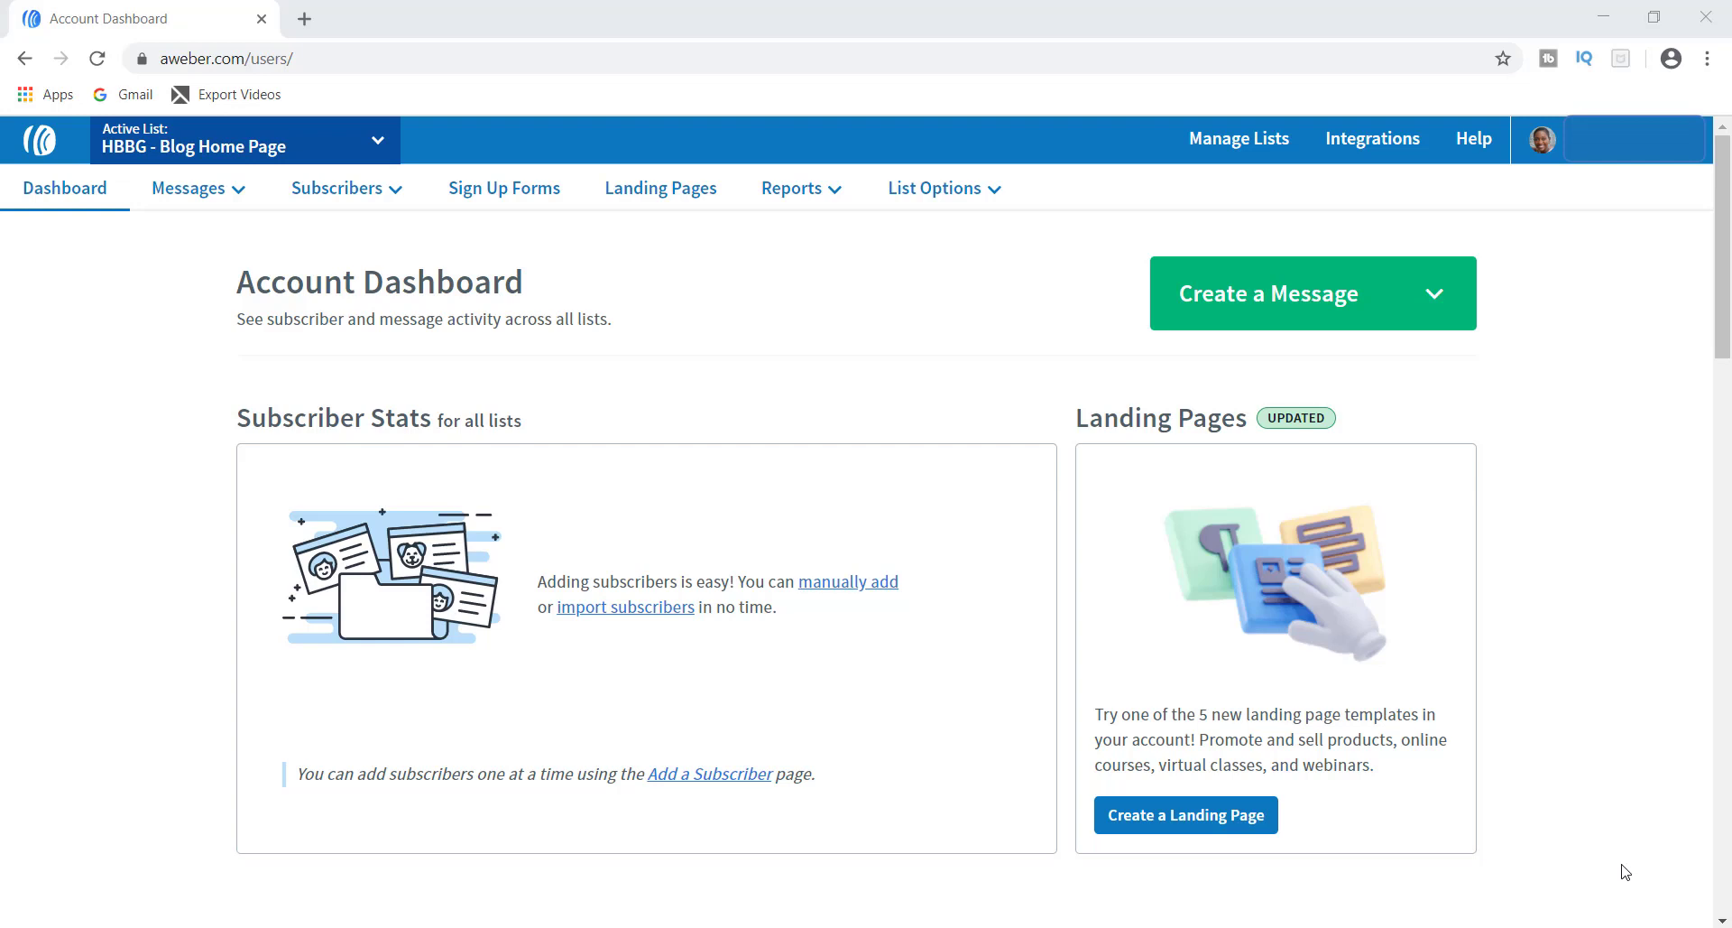
Start creating a new list from the list management page.
{"action": "left_click", "coordinate": [1259, 144]}
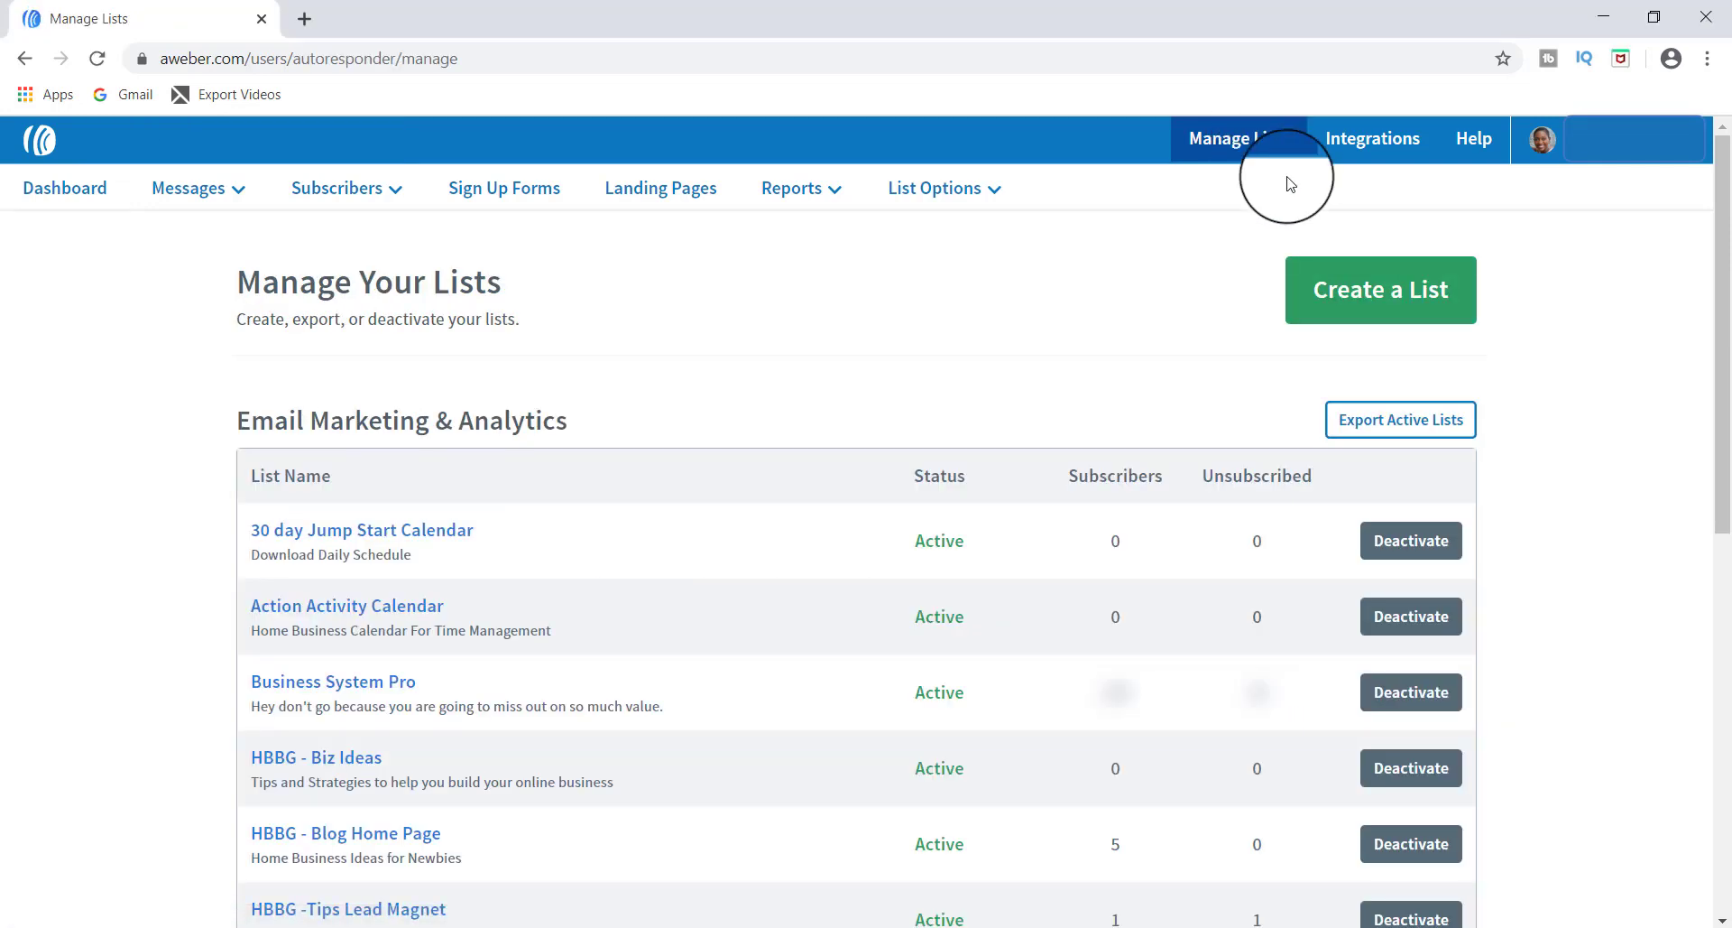
{"action": "left_click", "coordinate": [1338, 281]}
{"action": "scroll", "coordinate": [1723, 516], "scroll_direction": "up", "scroll_amount": 1}
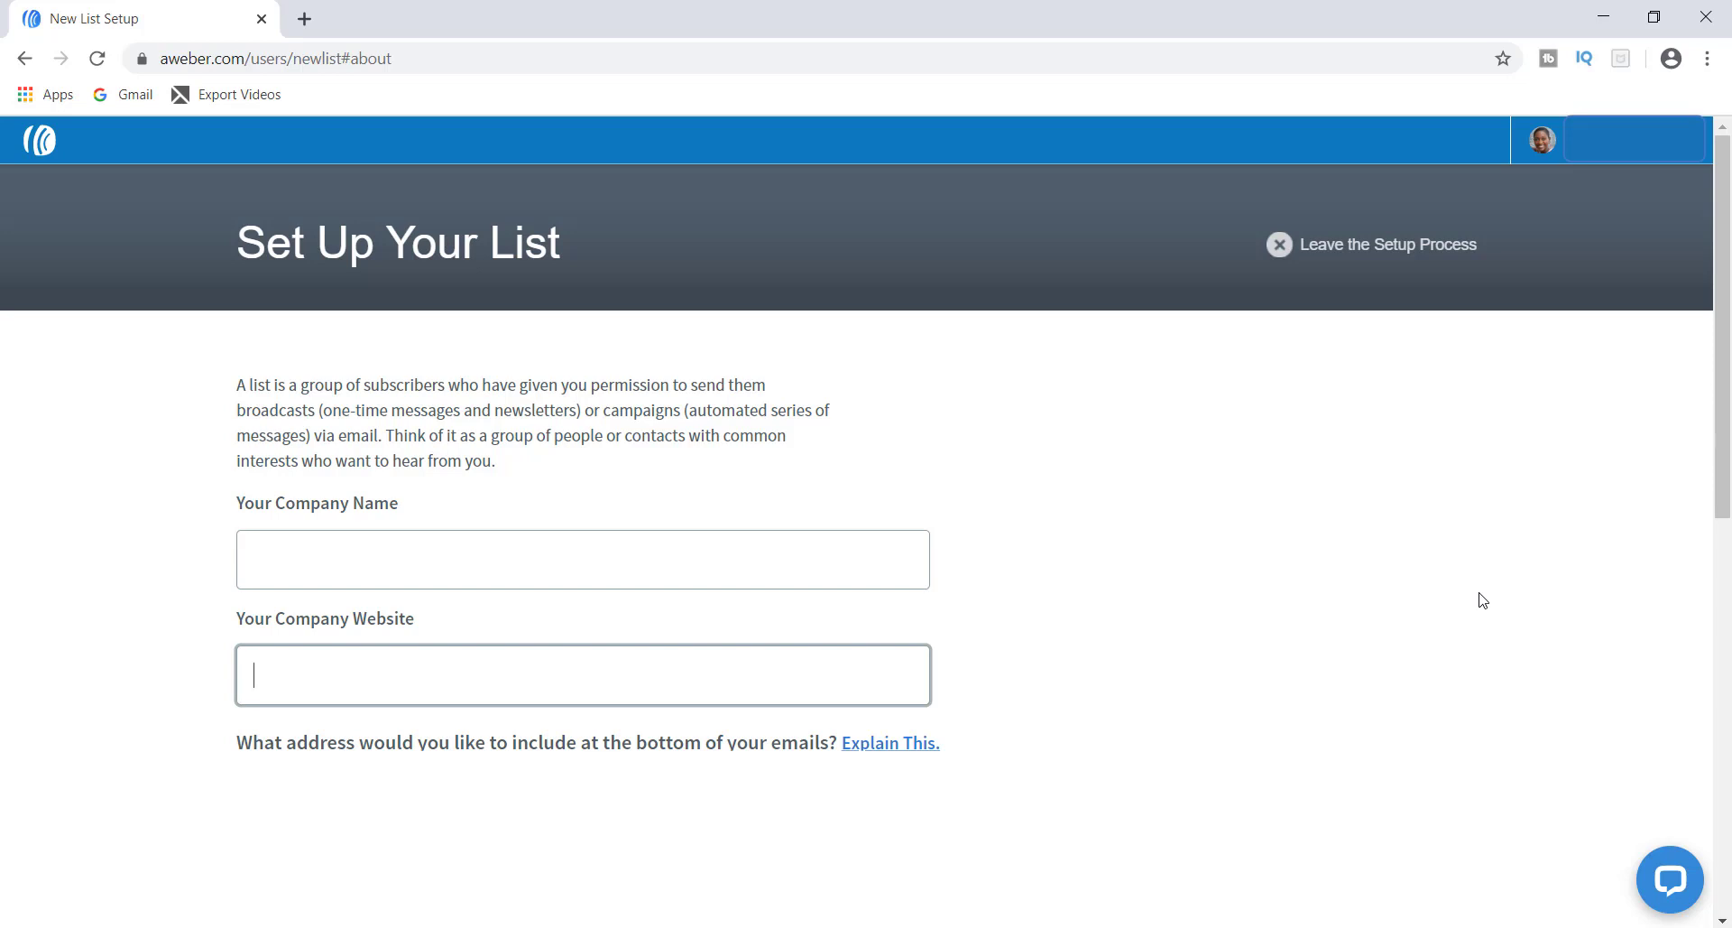
Set the company name to "ABC Company" and the company website to "ABCCOMPANY.COM", and continue to the list description.
{"action": "left_click", "coordinate": [267, 561]}
{"action": "type", "text": "ABC Company"}
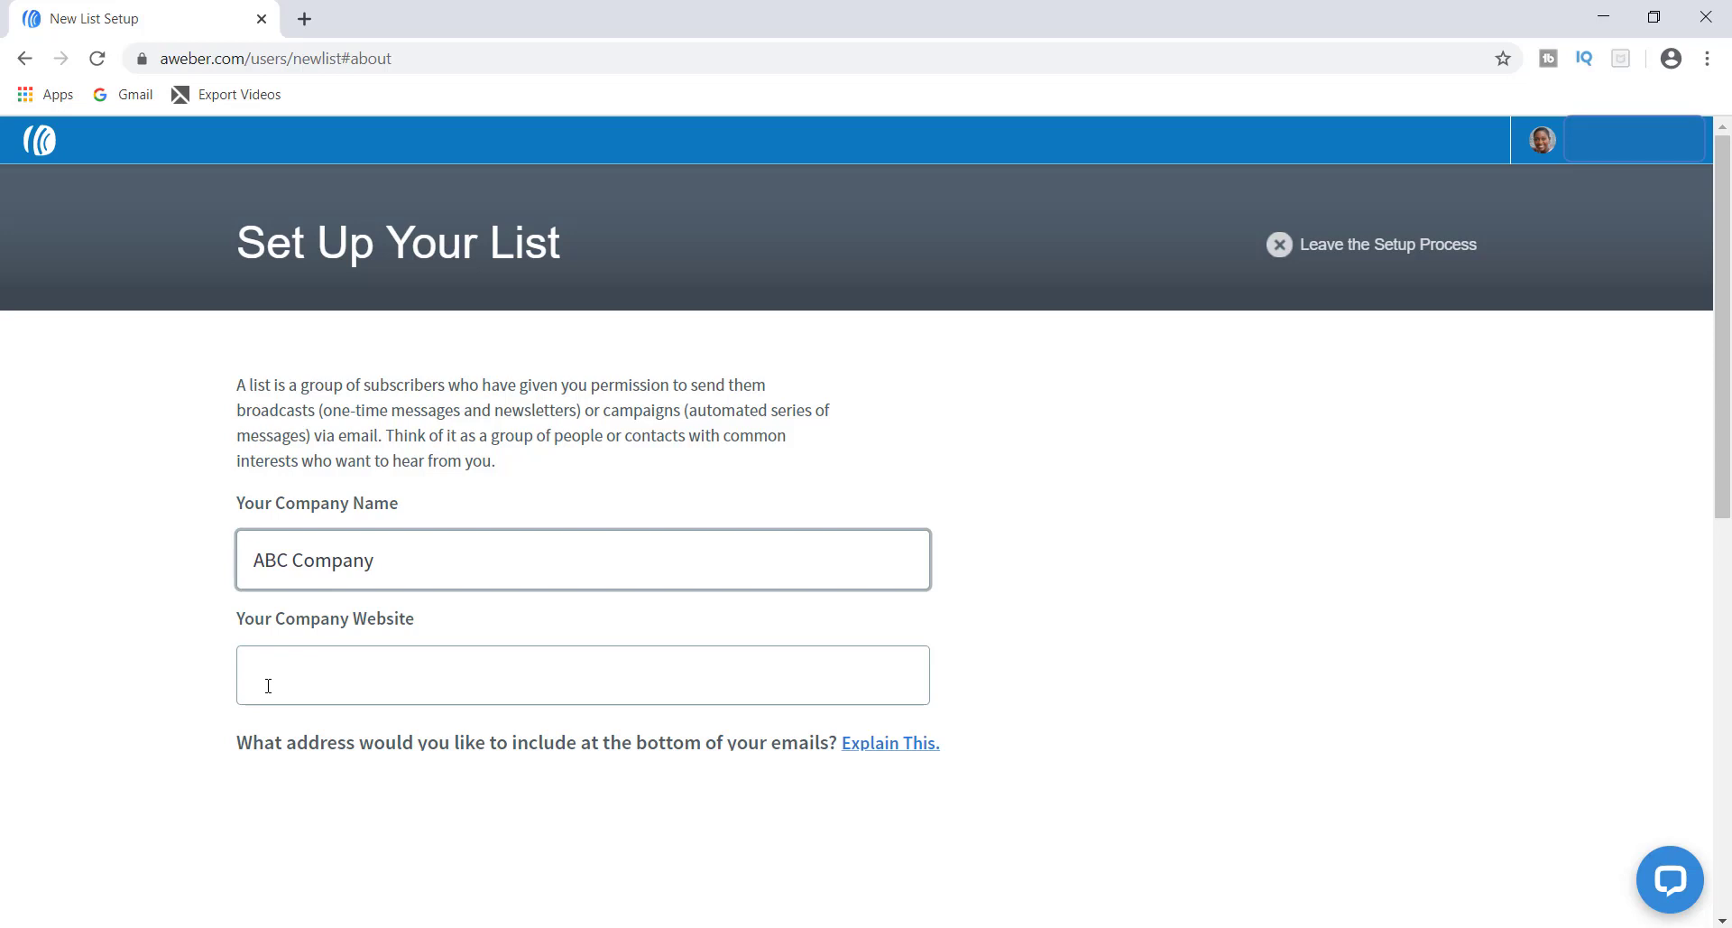
{"action": "left_click", "coordinate": [268, 685]}
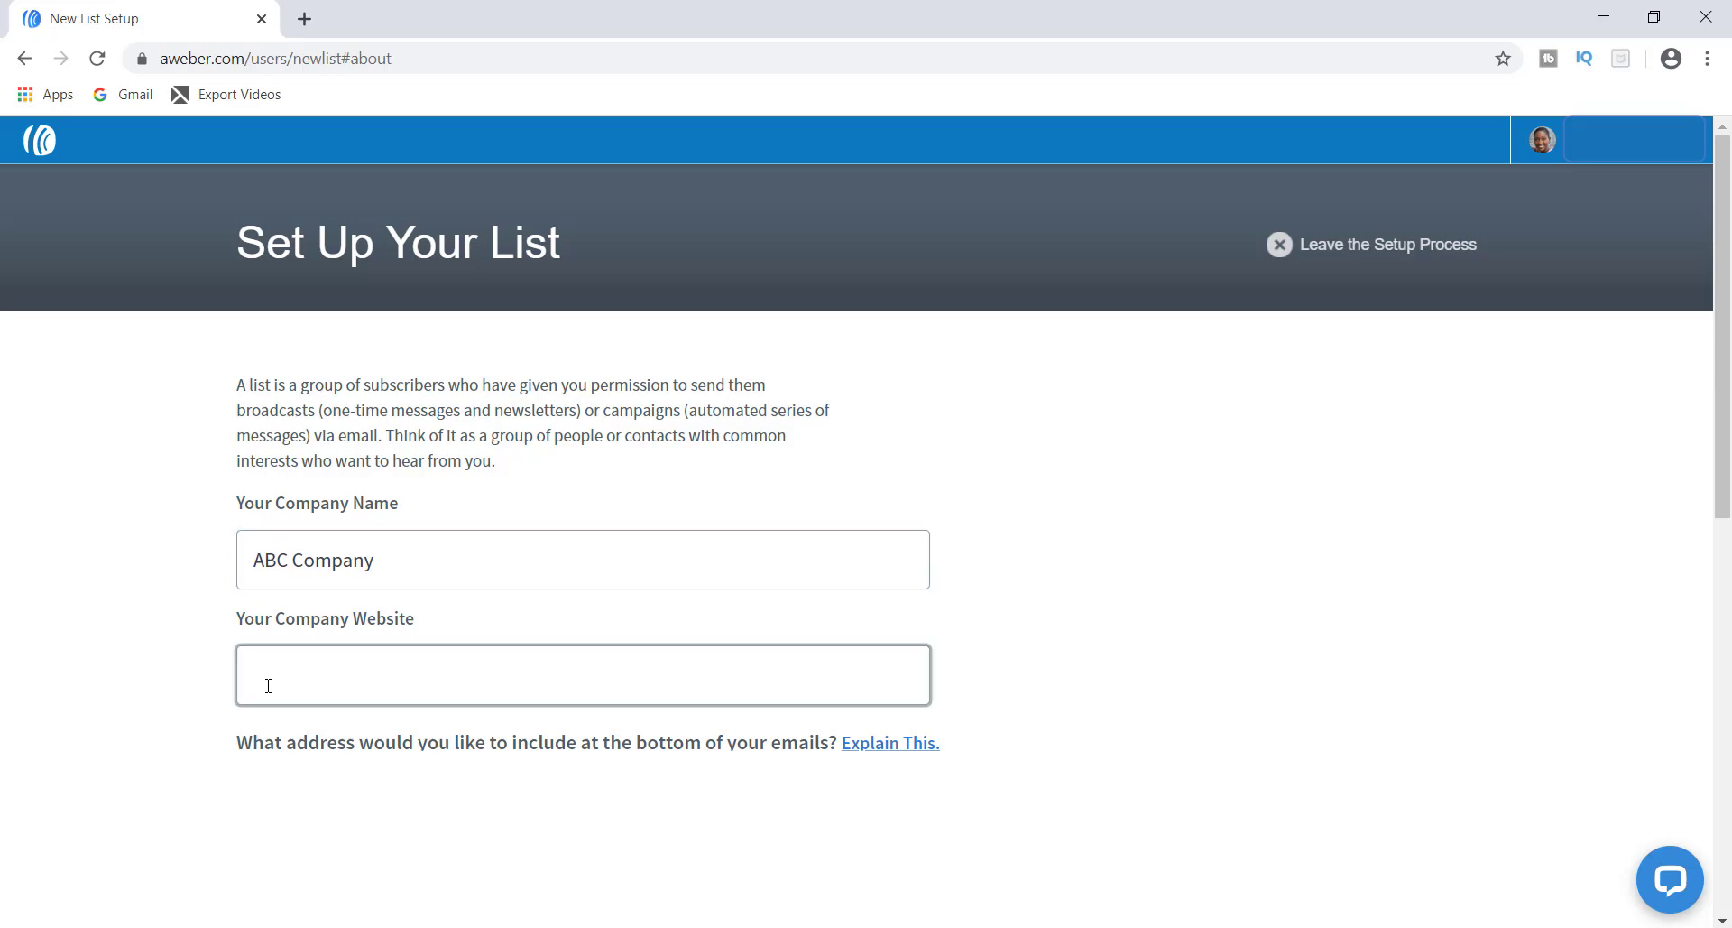
{"action": "type", "text": "ABCCOMPANY.COM"}
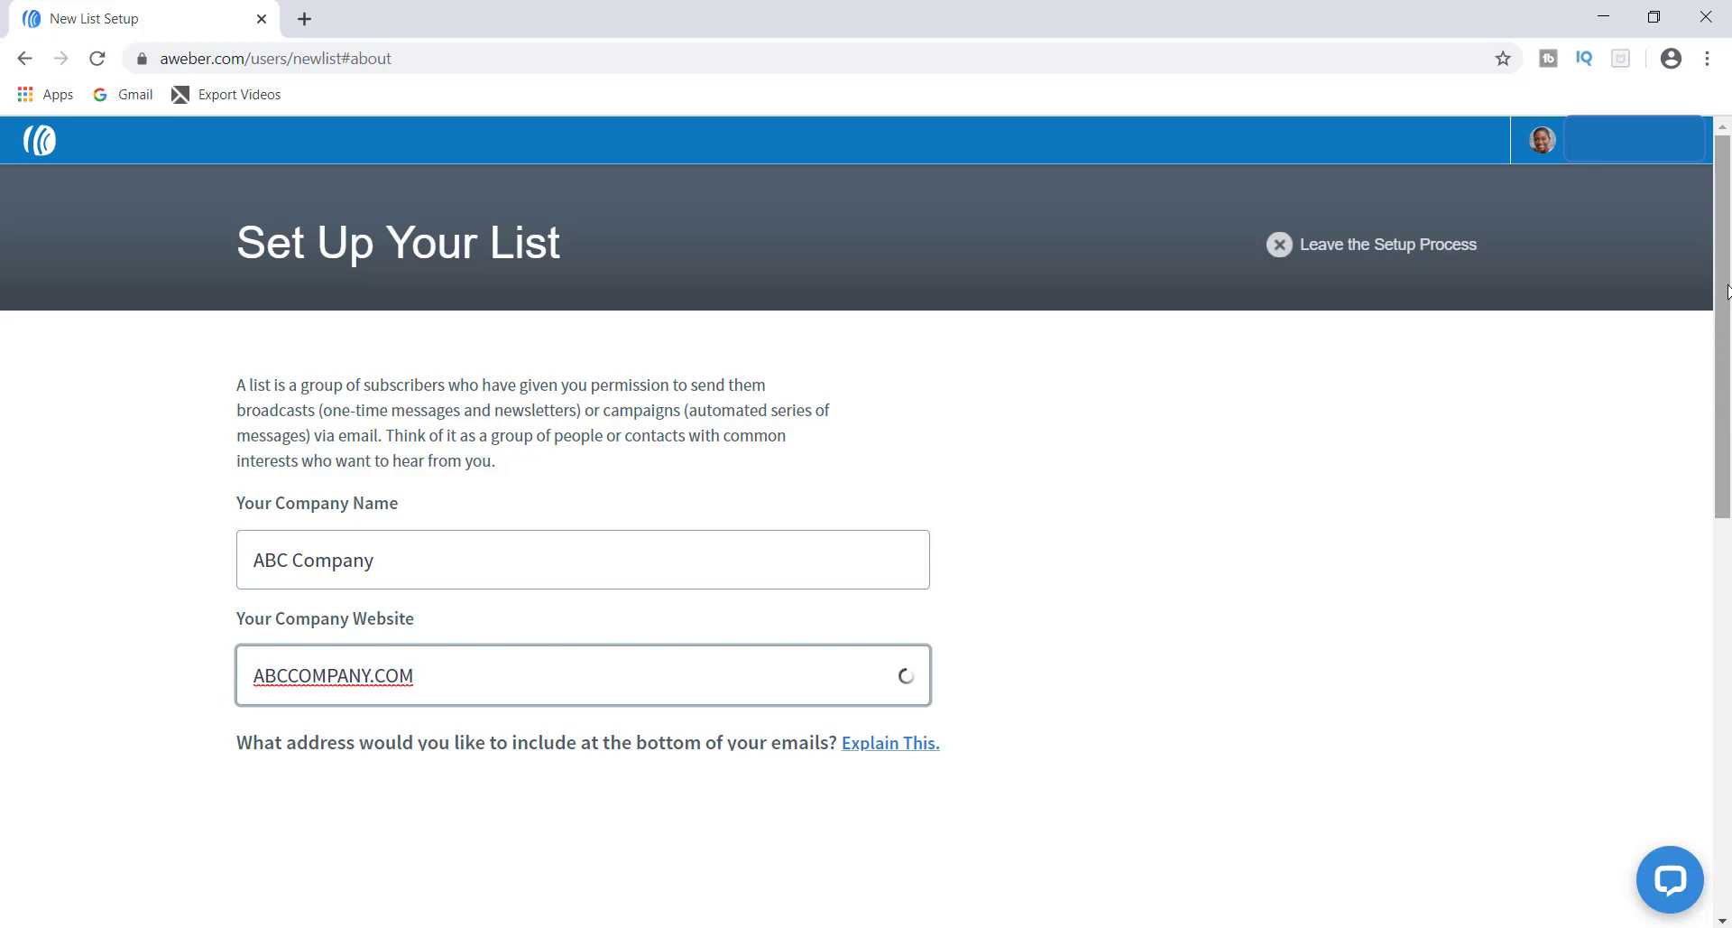
{"action": "scroll", "coordinate": [917, 433], "scroll_direction": "down", "scroll_amount": 10}
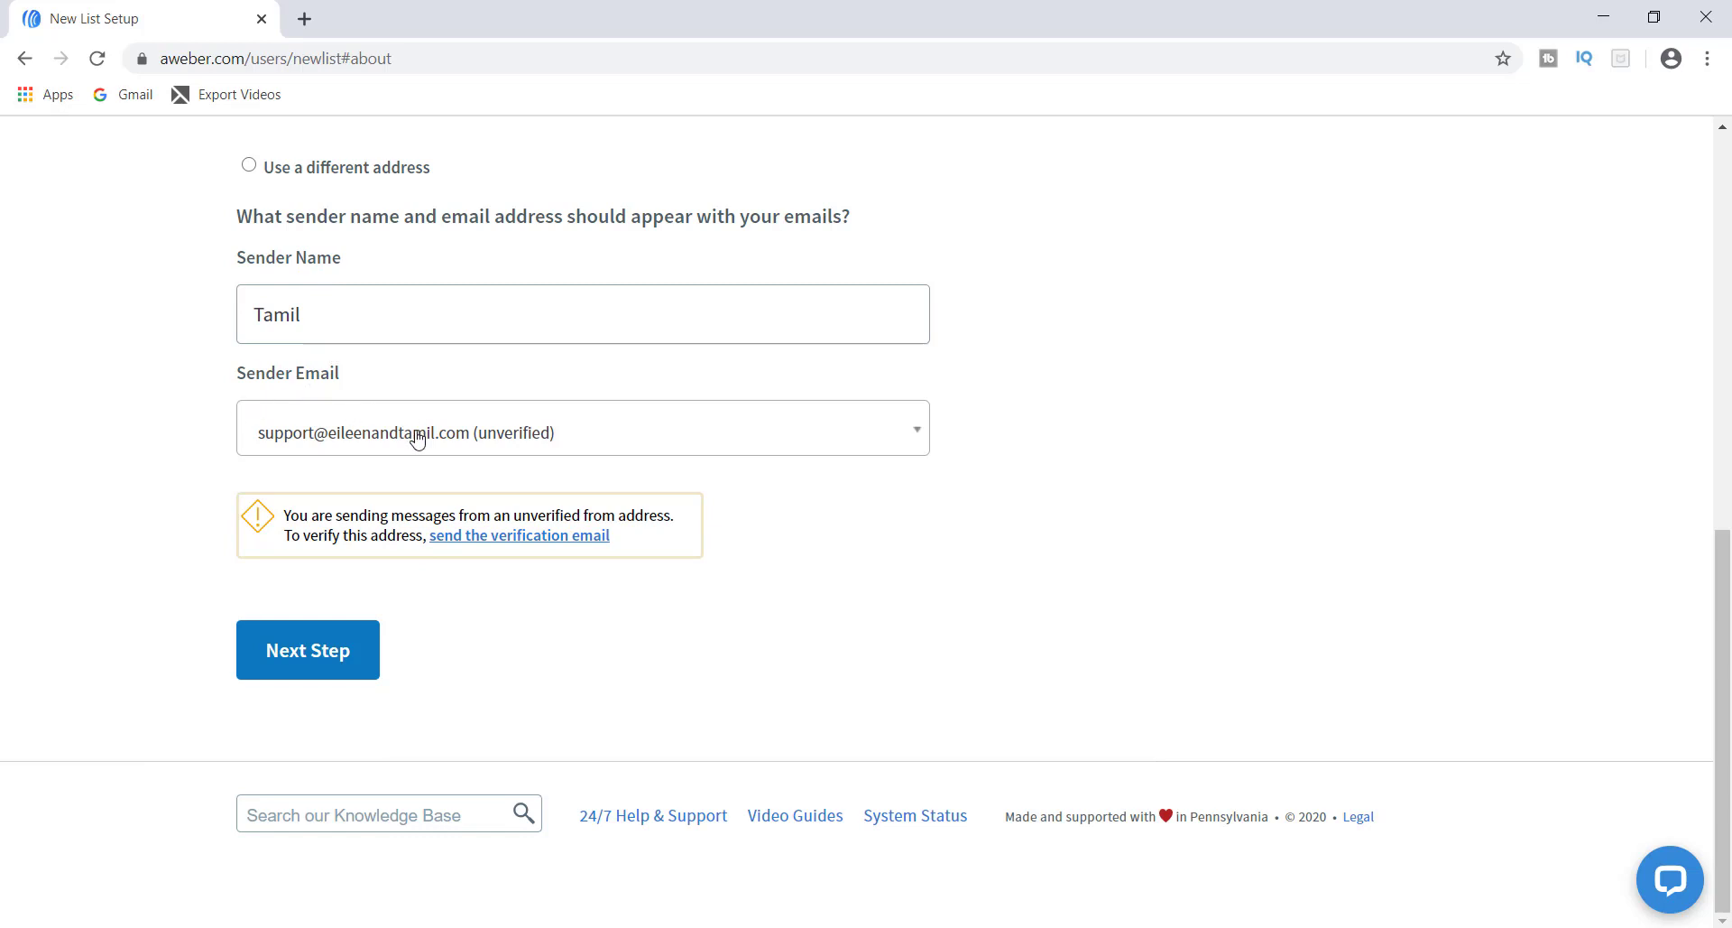
{"action": "left_click", "coordinate": [313, 636]}
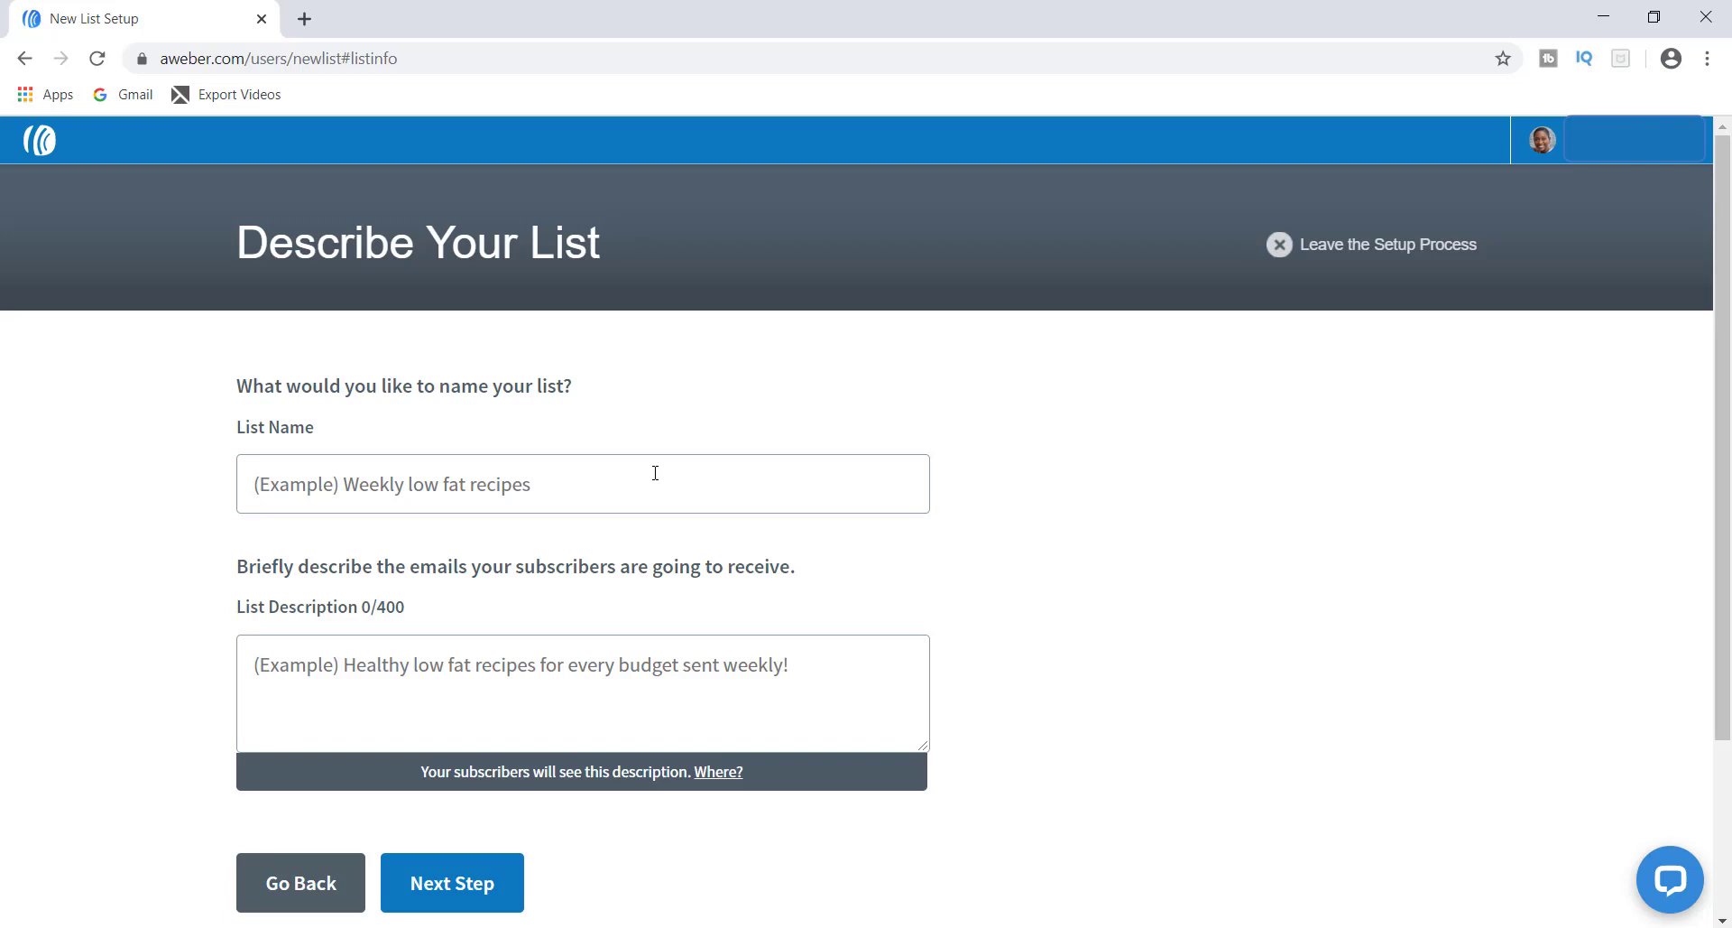
Name the list "Start A Blog" and check the explanation of where subscribers see the list description.
{"action": "left_click", "coordinate": [273, 490]}
{"action": "type", "text": "Start A Blog"}
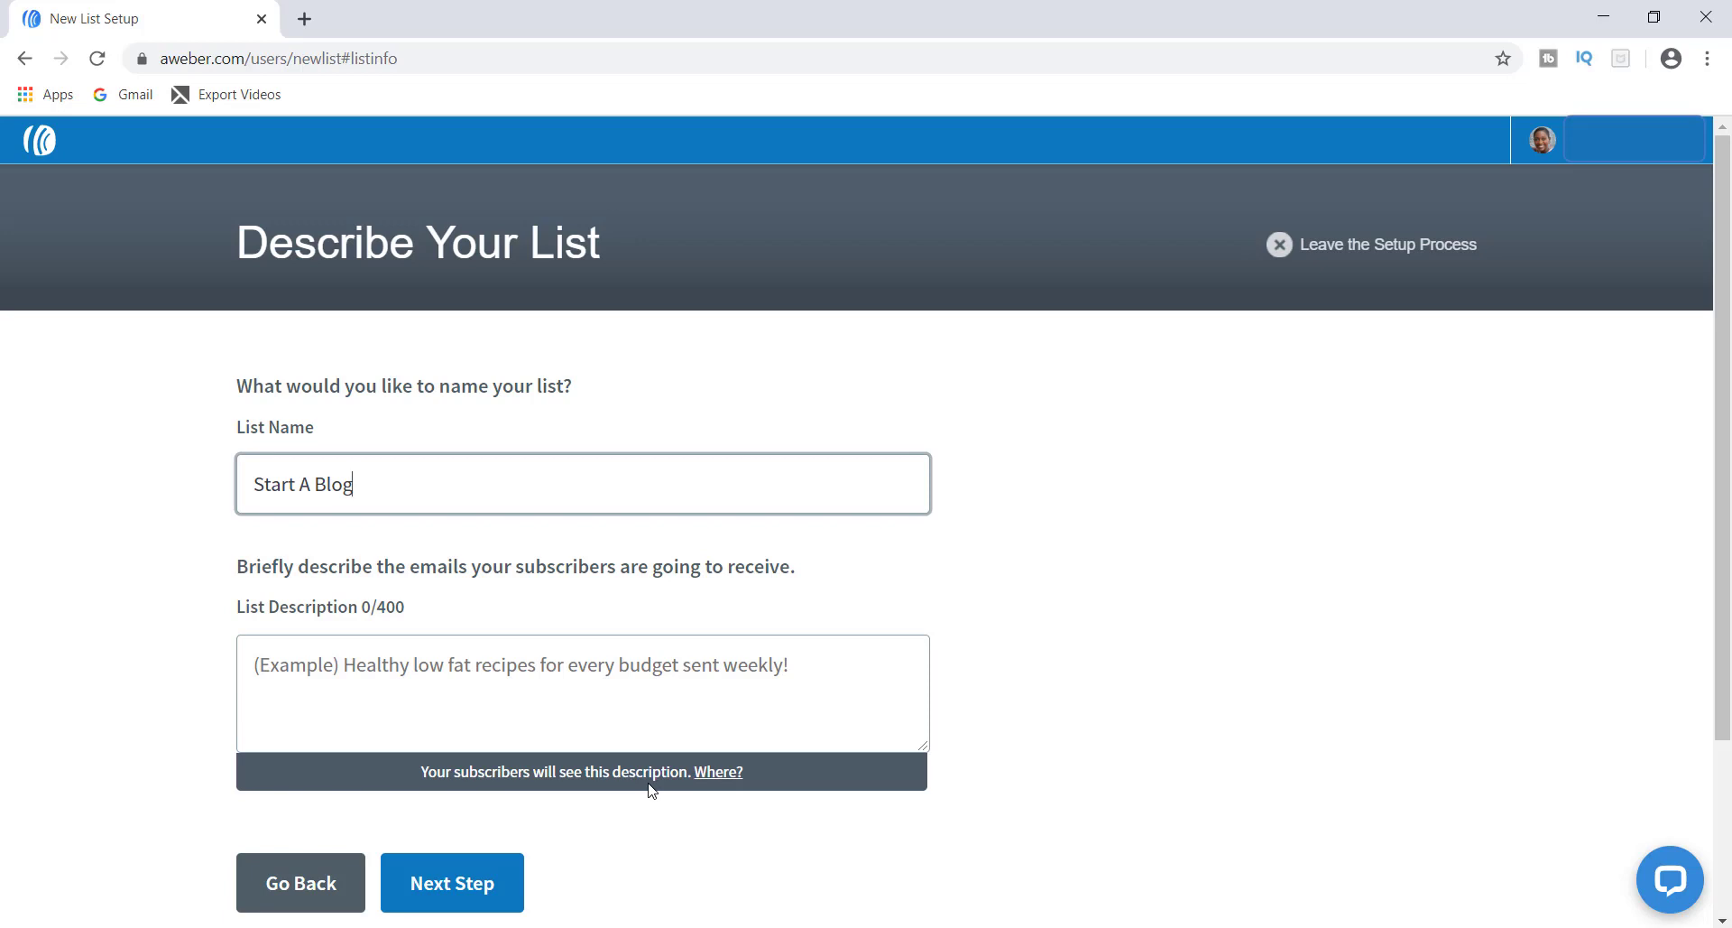
{"action": "left_click", "coordinate": [715, 774]}
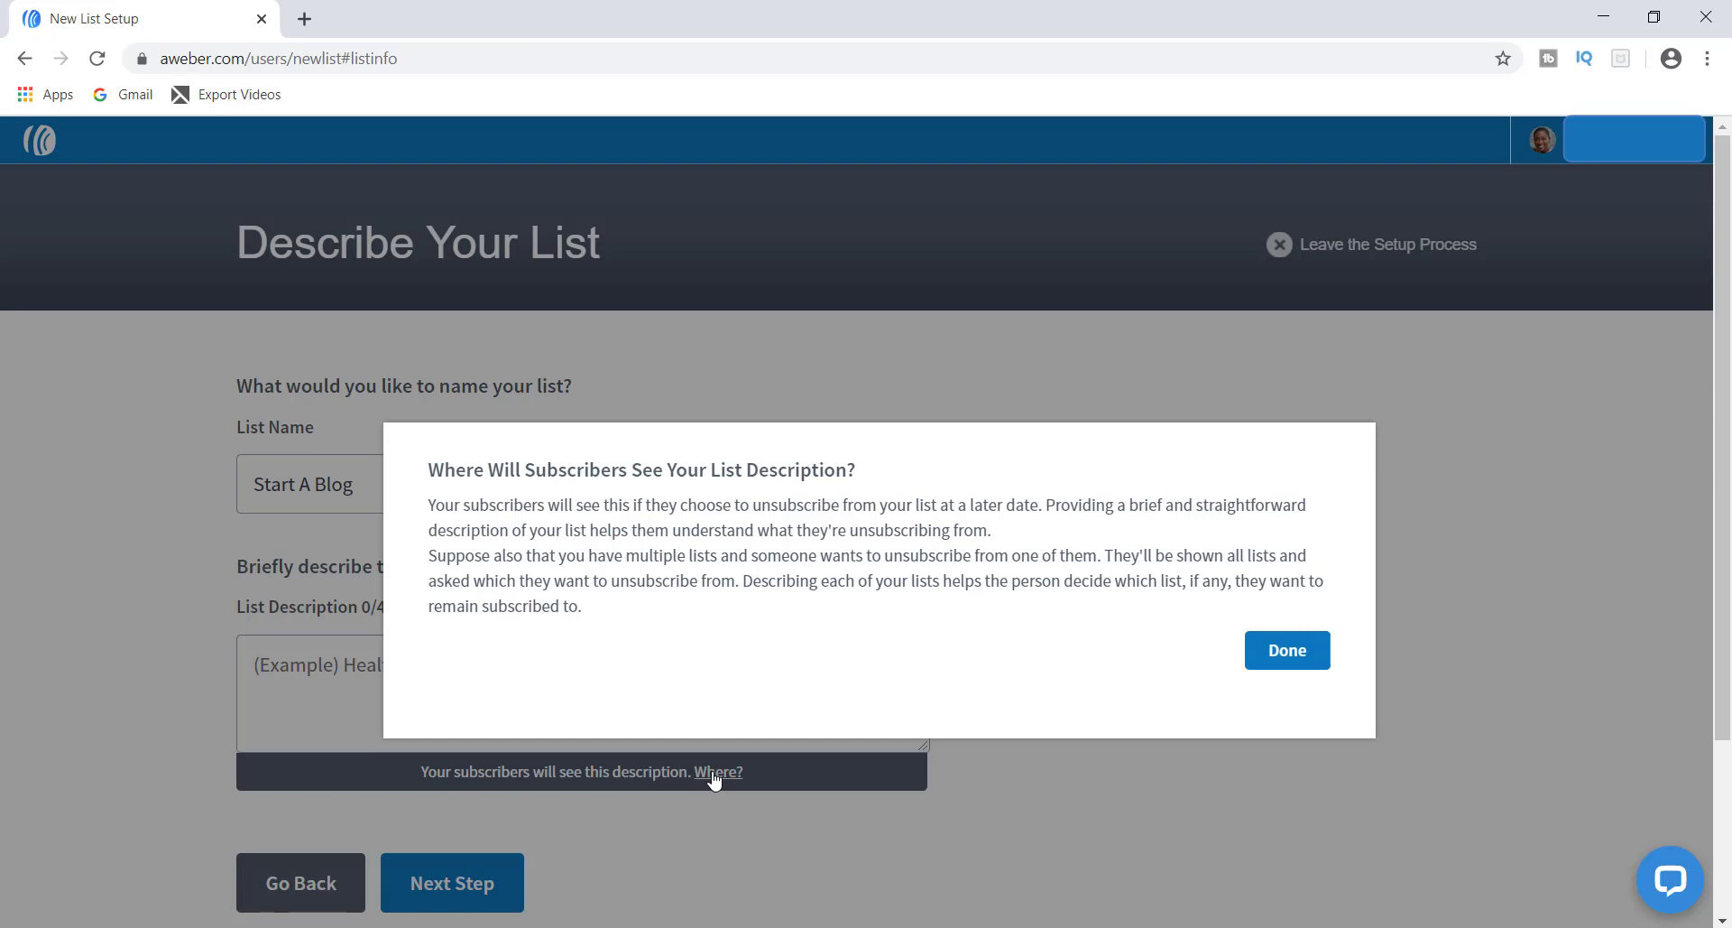
{"action": "left_click", "coordinate": [1287, 652]}
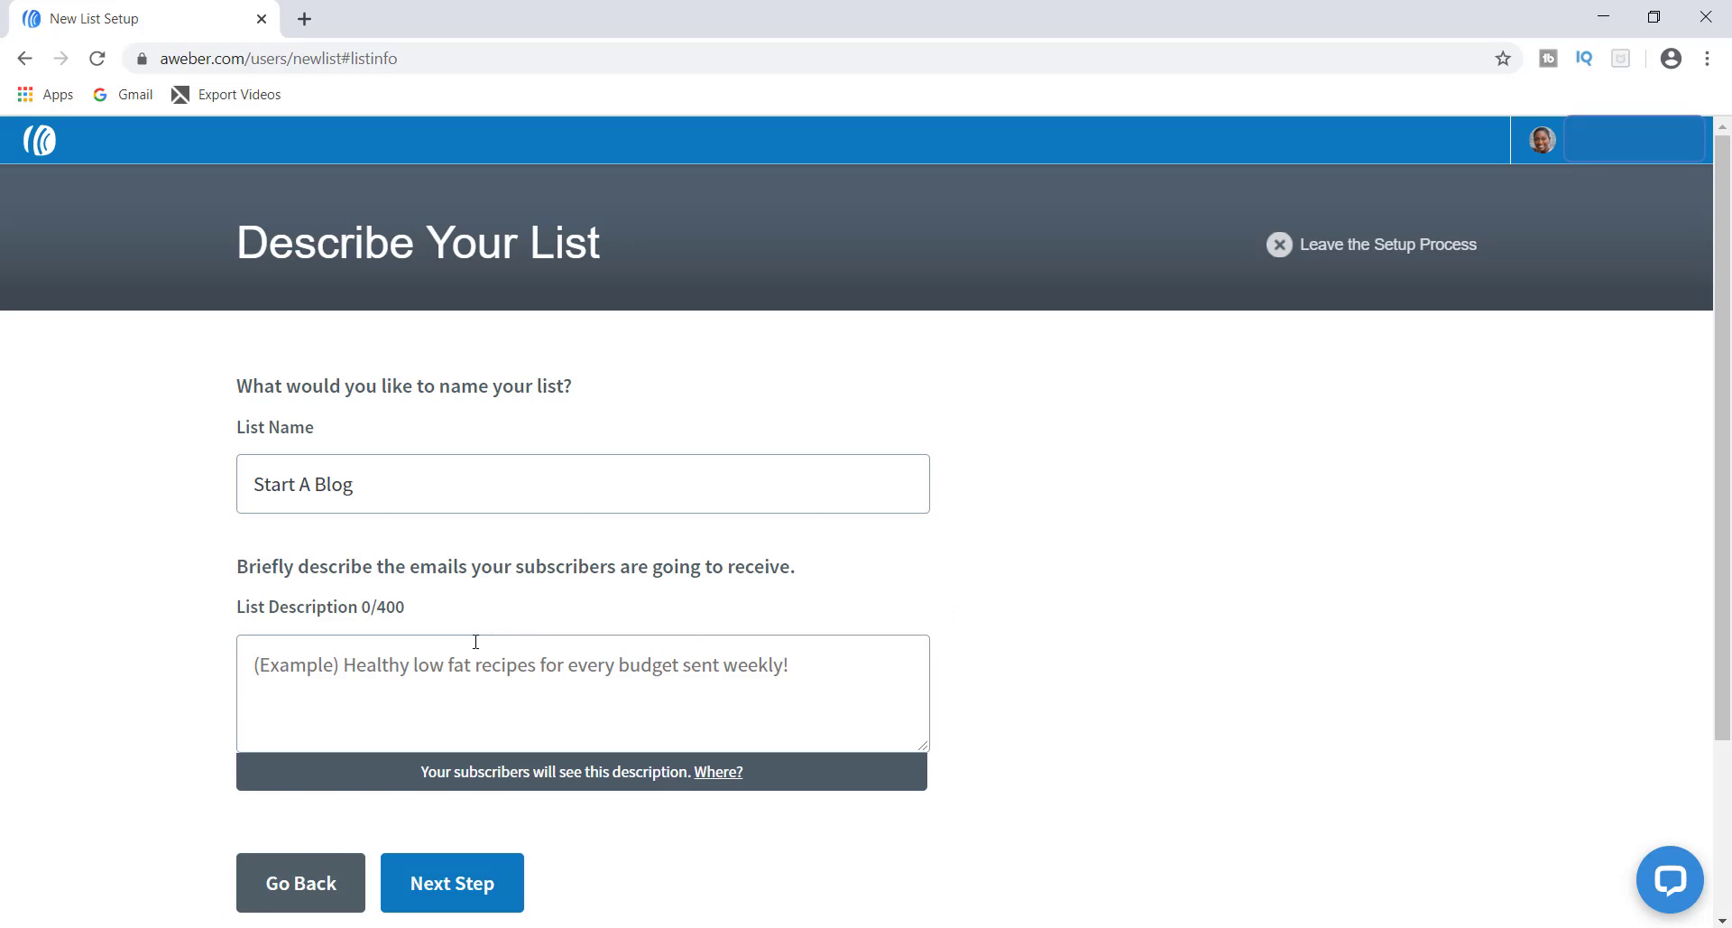
Describe the list as "Wait don't go anywhere, you will miss out" and continue to the confirmation message.
{"action": "left_click", "coordinate": [278, 673]}
{"action": "type", "text": "W"}
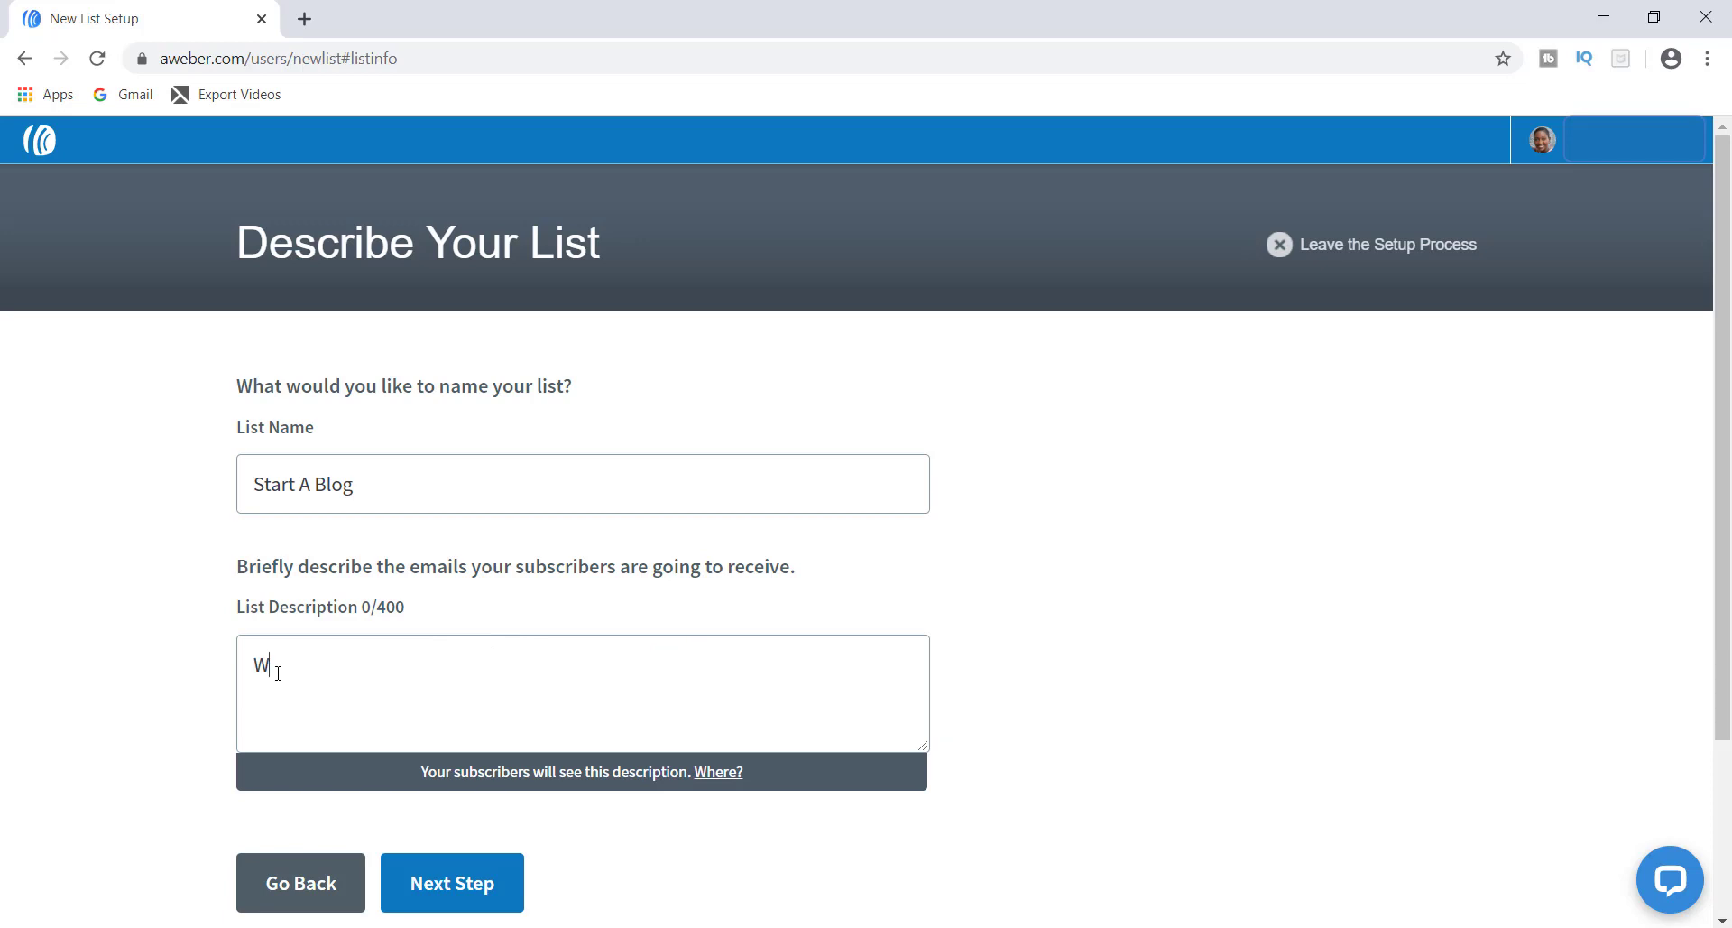
{"action": "type", "text": "ait Dont"}
{"action": "key", "text": "BackSpace"}
{"action": "key", "text": "BackSpace"}
{"action": "key", "text": "BackSpace"}
{"action": "key", "text": "BackSpace"}
{"action": "type", "text": "dont"}
{"action": "key", "text": "BackSpace"}
{"action": "type", "text": "'t go anywhere,"}
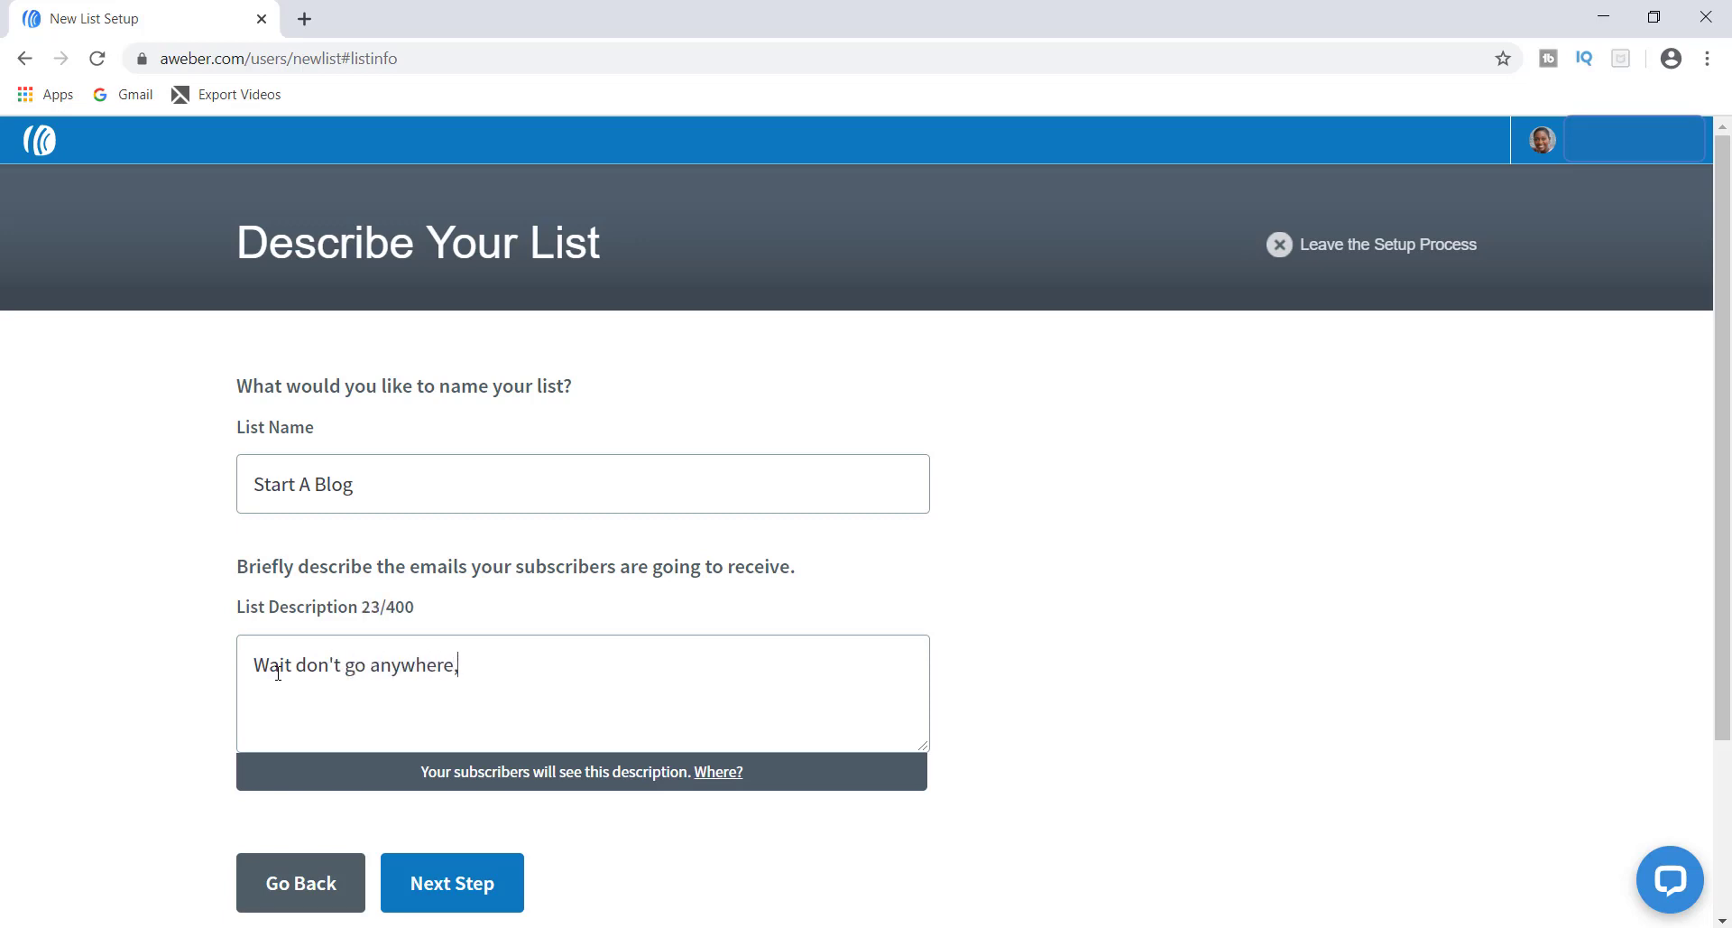
{"action": "type", "text": " you will miss out"}
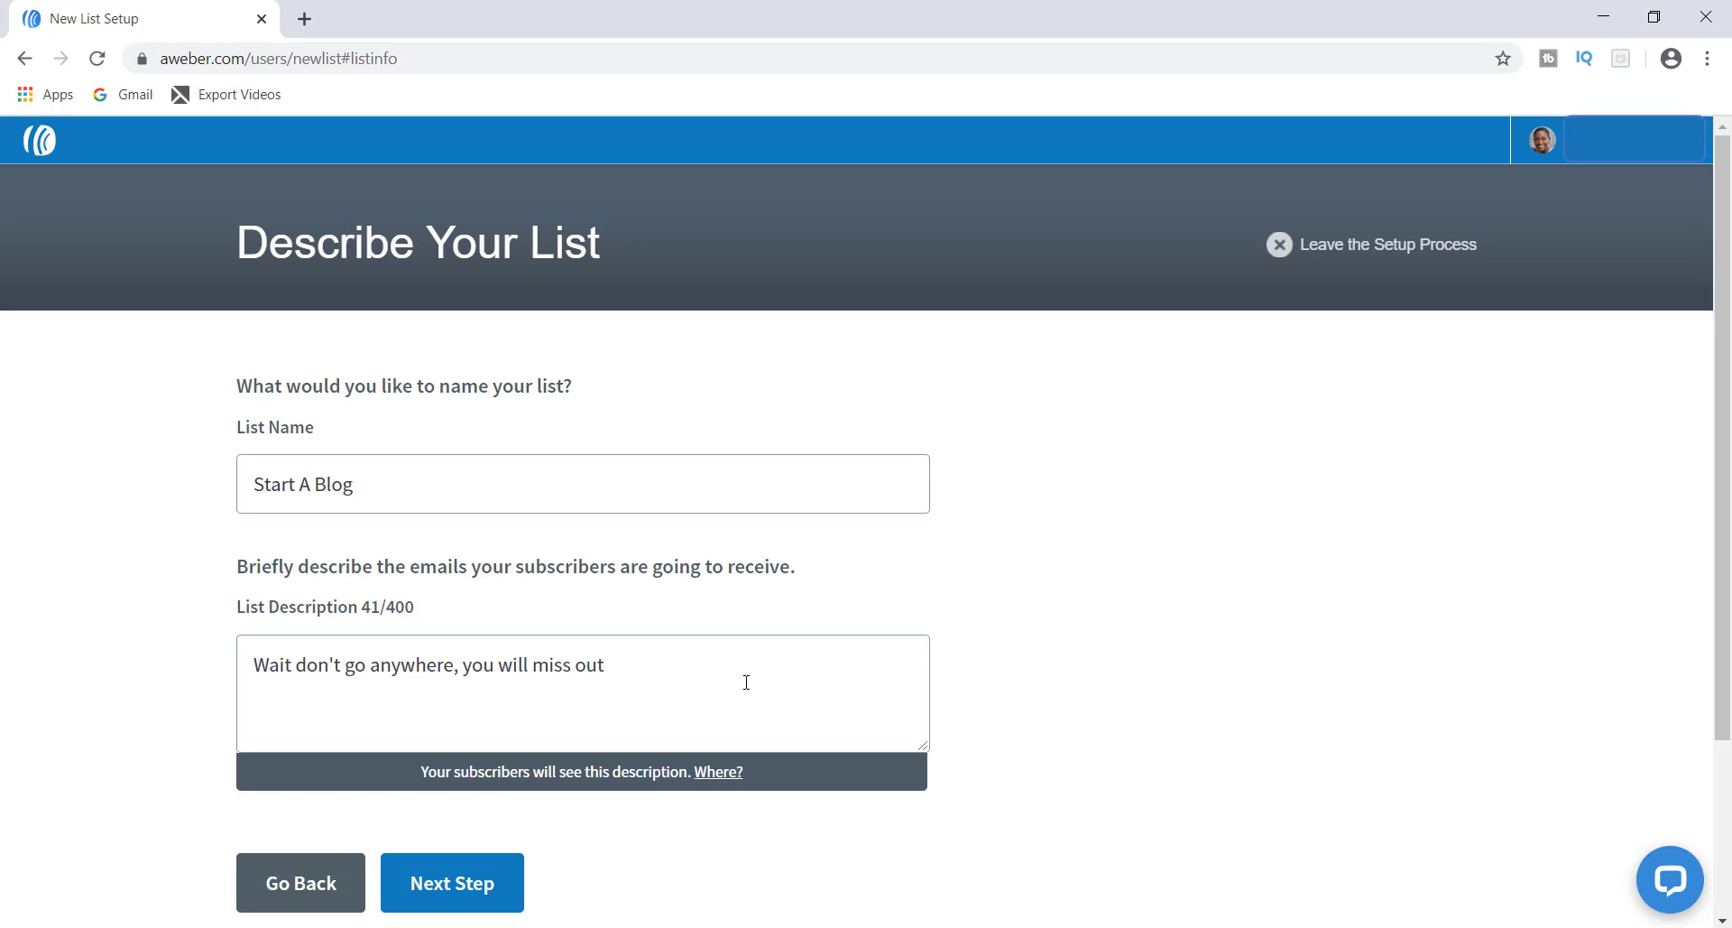
{"action": "left_click", "coordinate": [476, 883]}
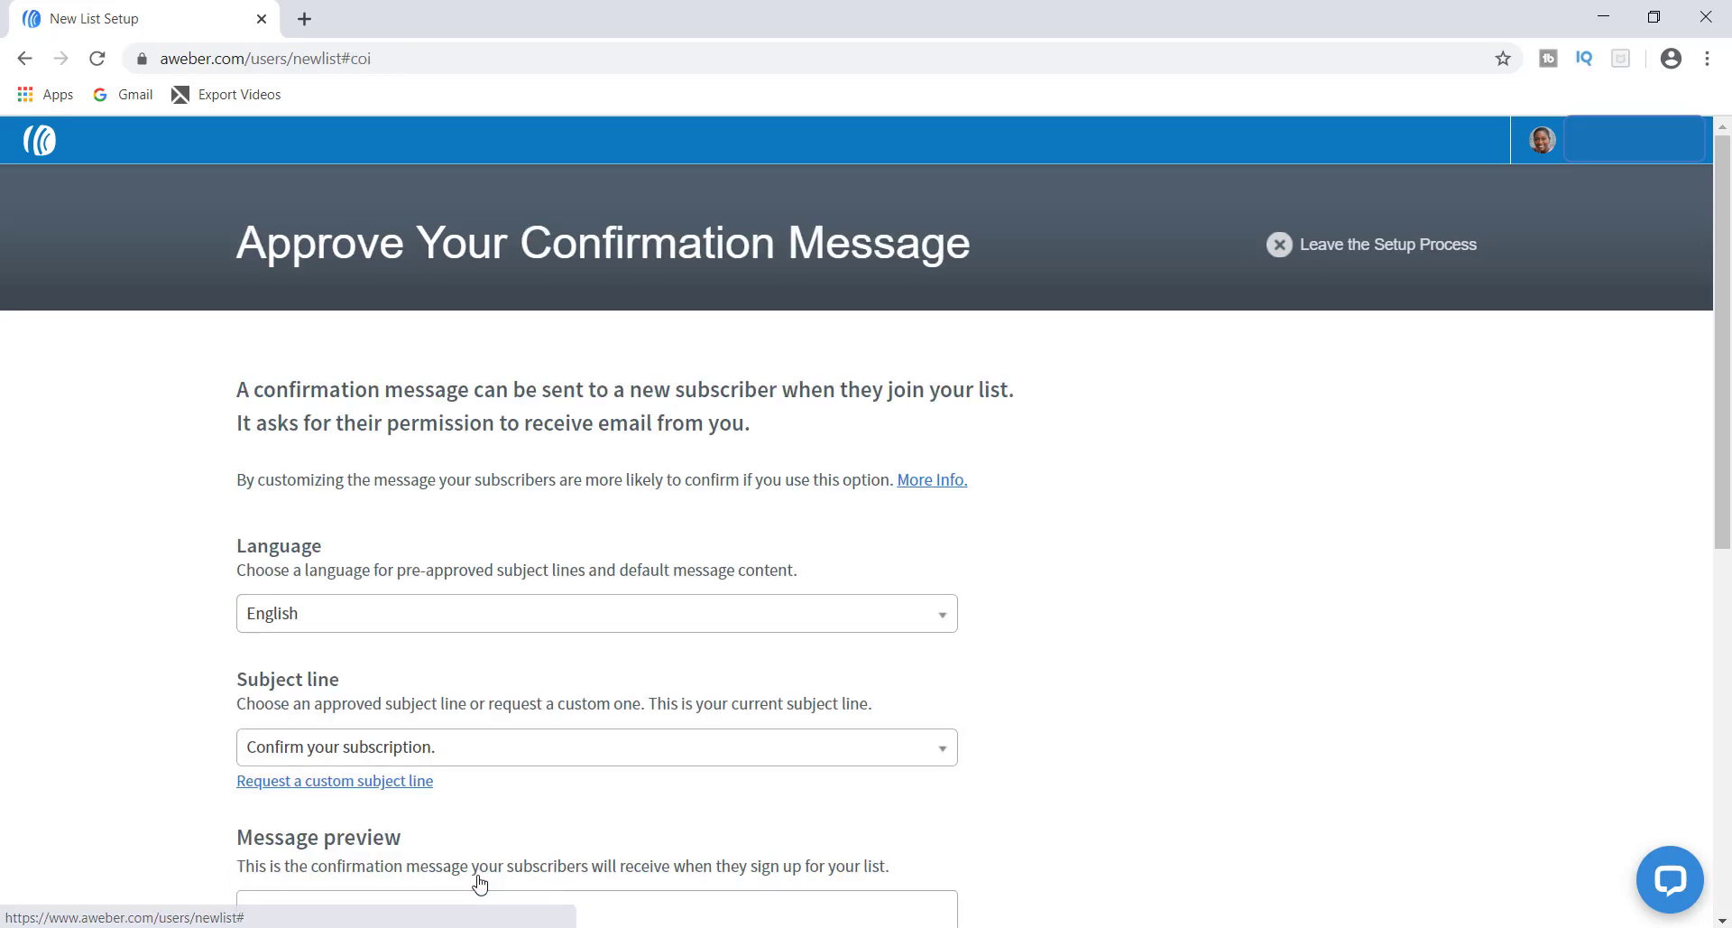
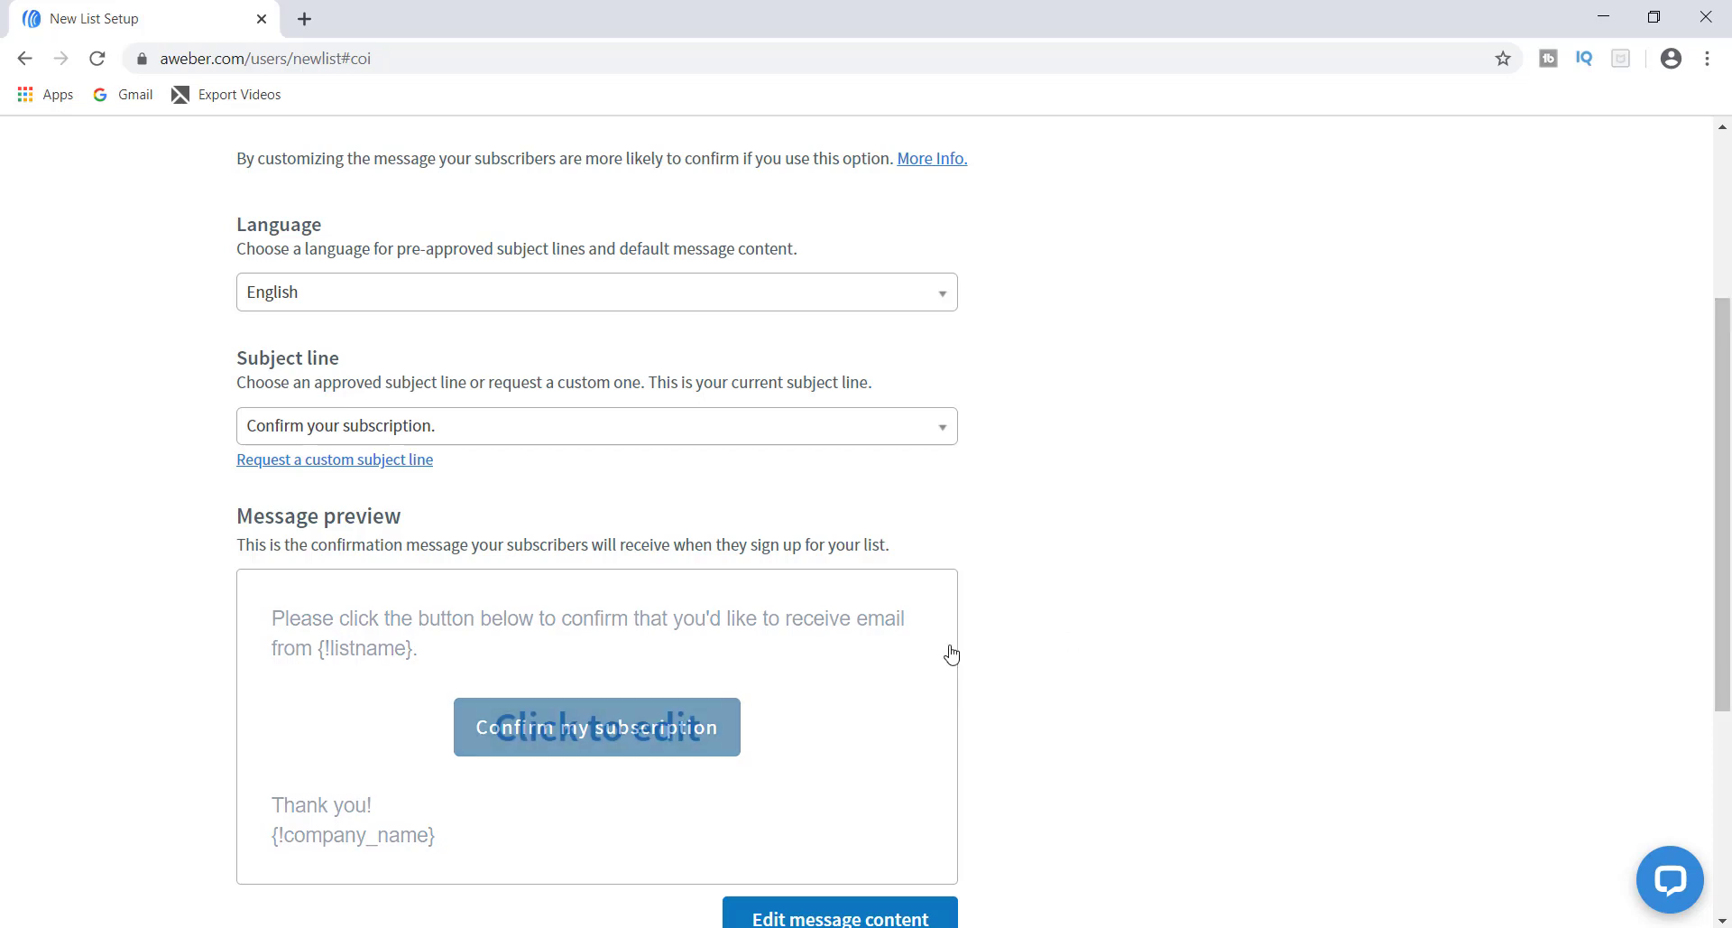
Open the confirmation message content, review its header, button text and signature, and return to the message preview.
{"action": "left_click", "coordinate": [669, 723]}
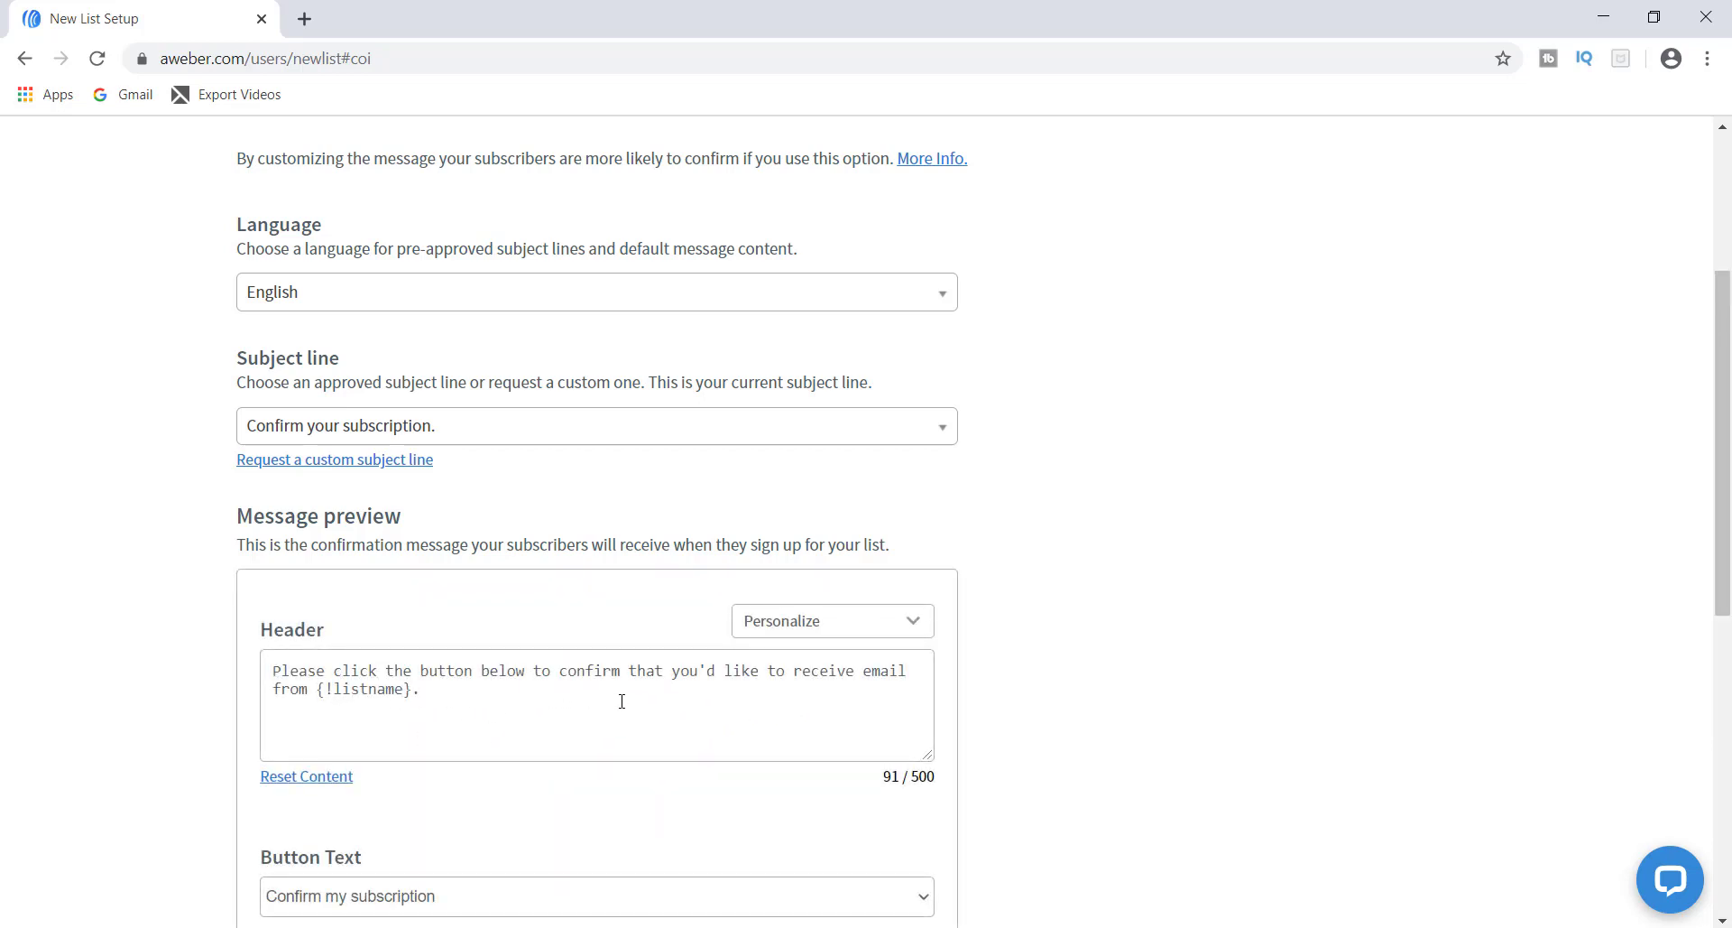
{"action": "scroll", "coordinate": [1730, 469], "scroll_direction": "down", "scroll_amount": 2}
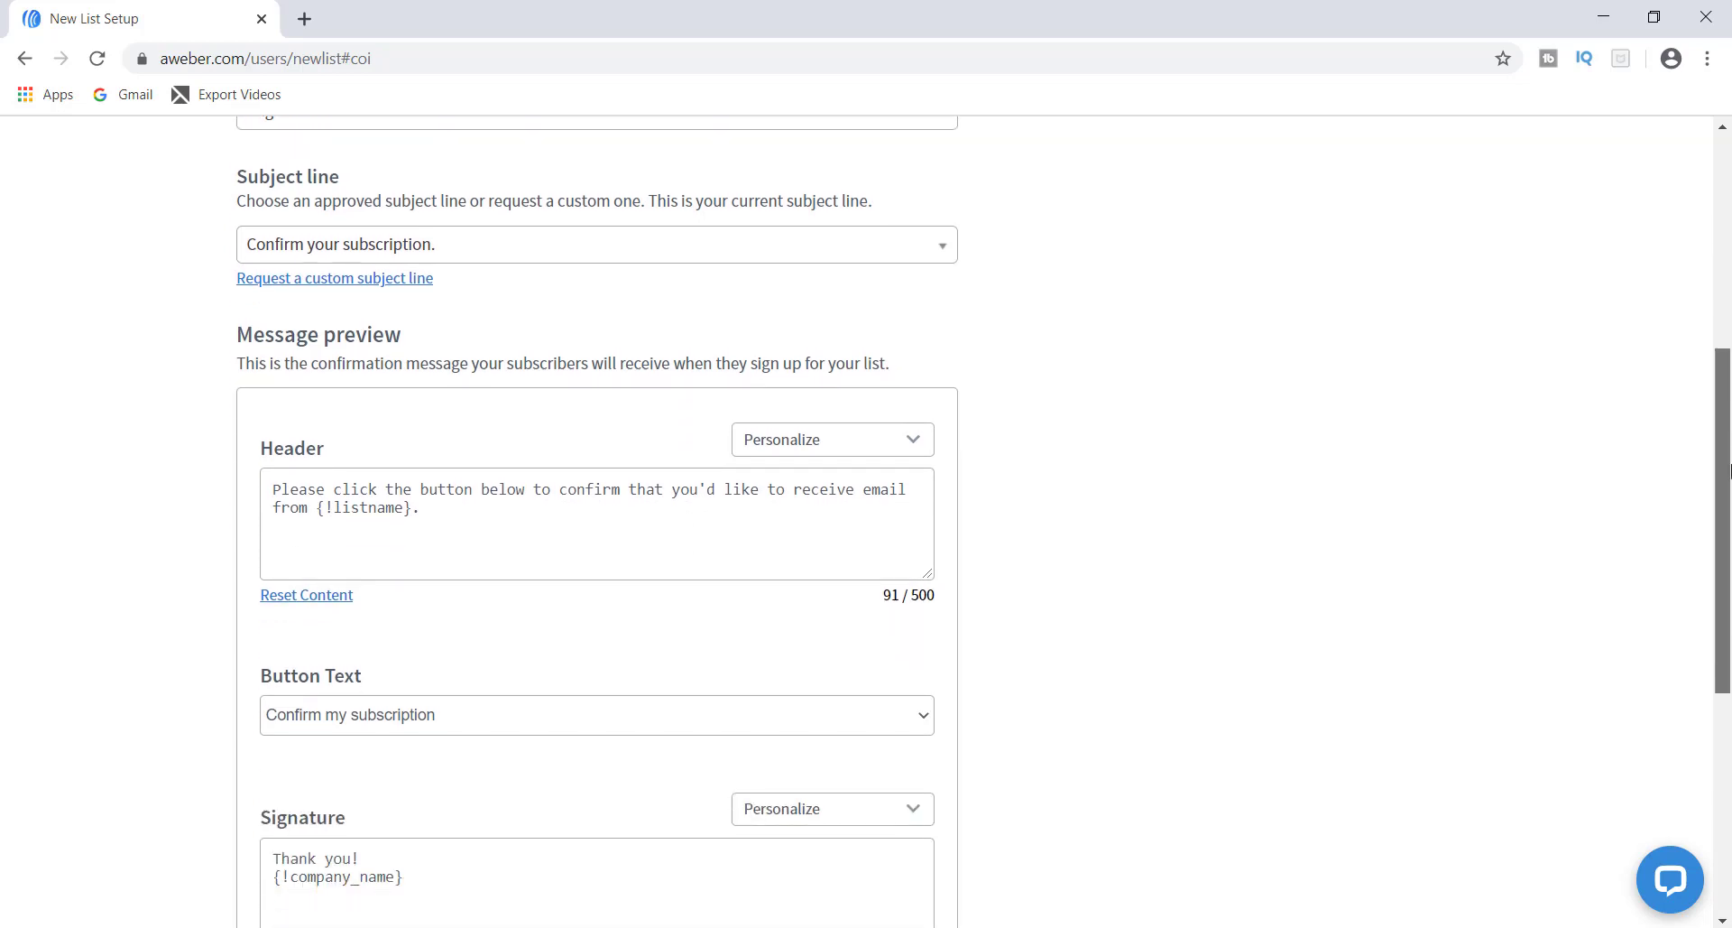
{"action": "scroll", "coordinate": [1730, 470], "scroll_direction": "down", "scroll_amount": 2}
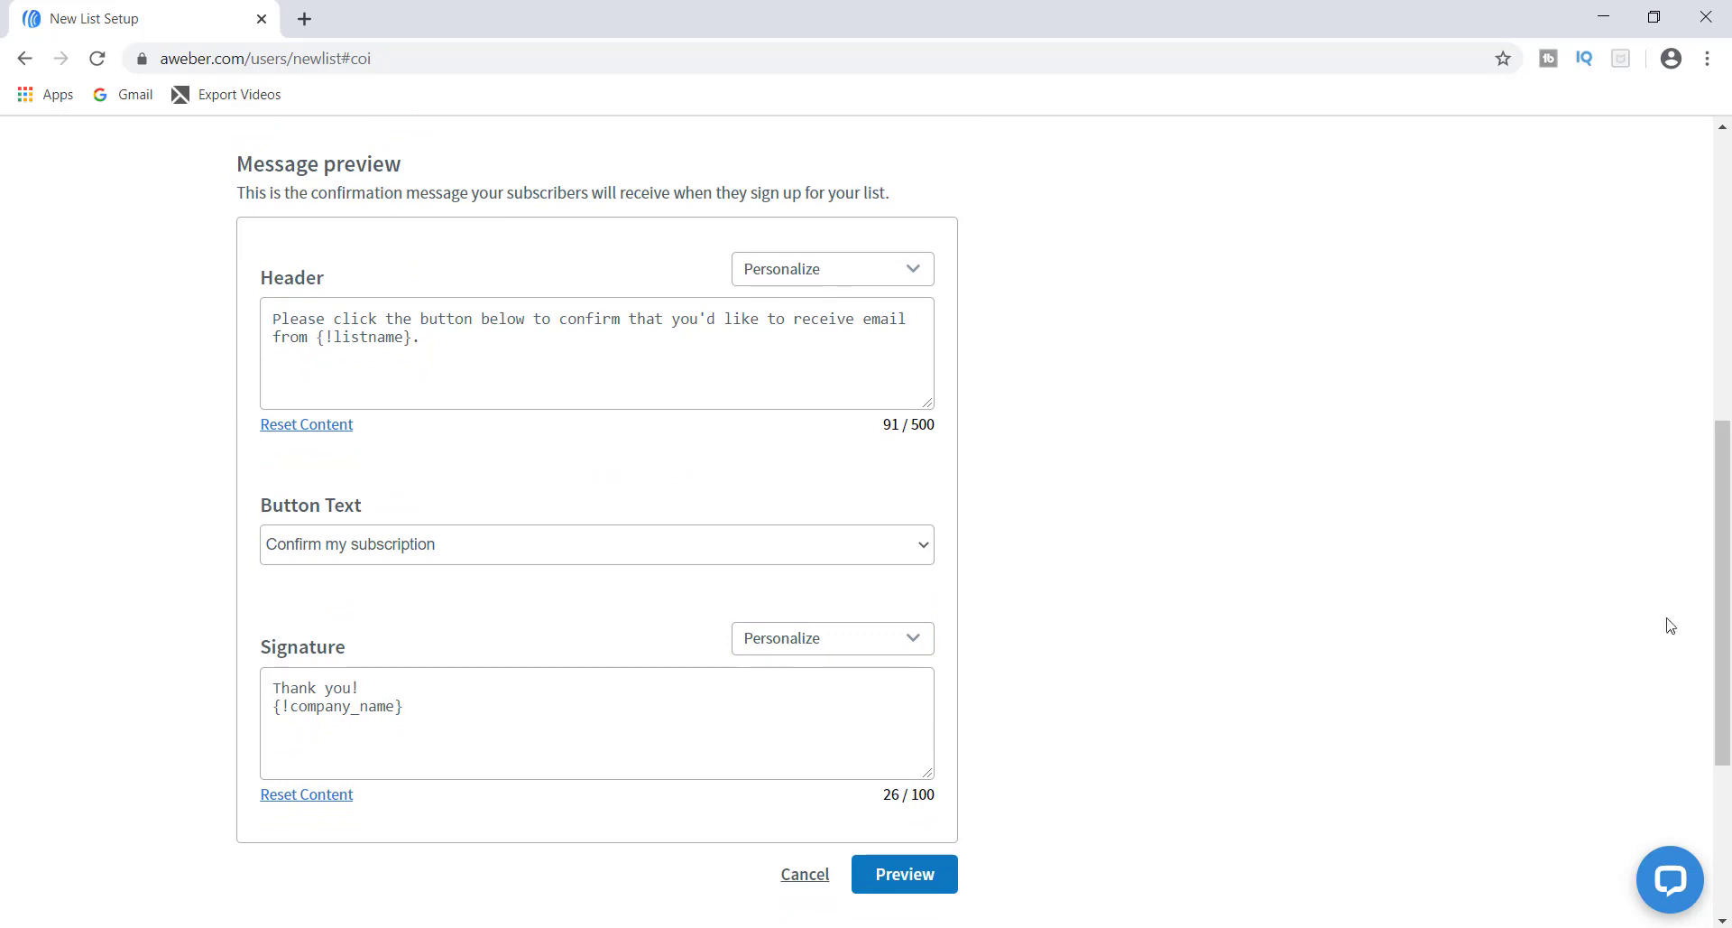
{"action": "left_click_drag", "start_coordinate": [1728, 512], "coordinate": [1728, 573]}
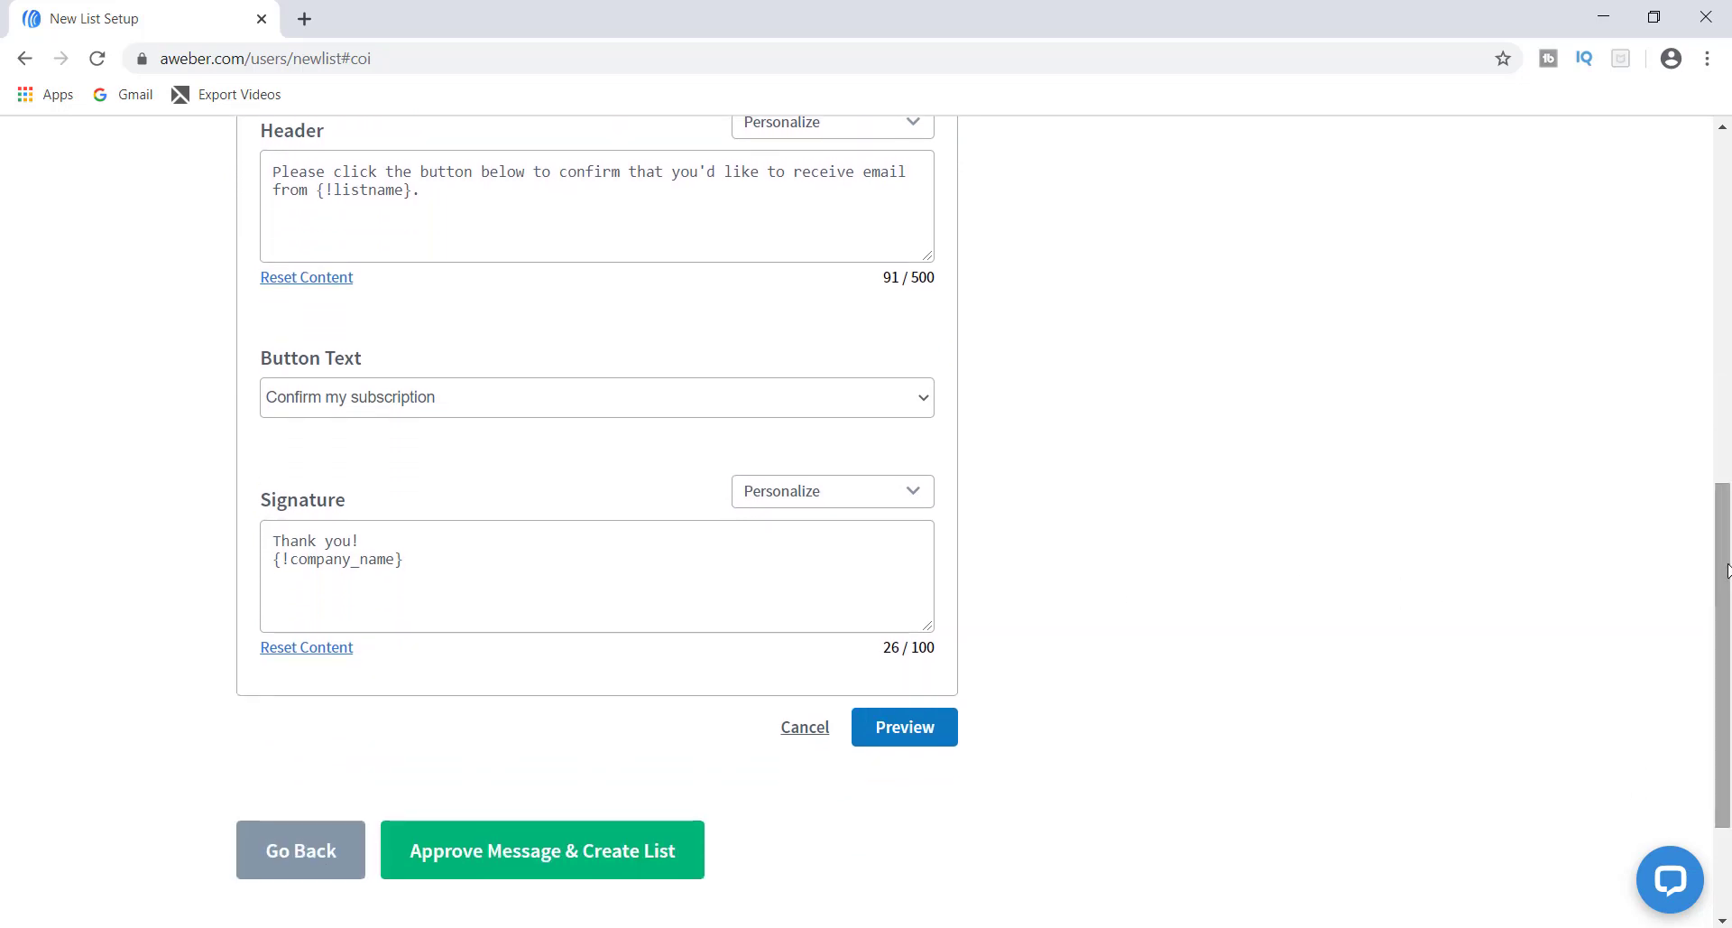
{"action": "left_click", "coordinate": [910, 726]}
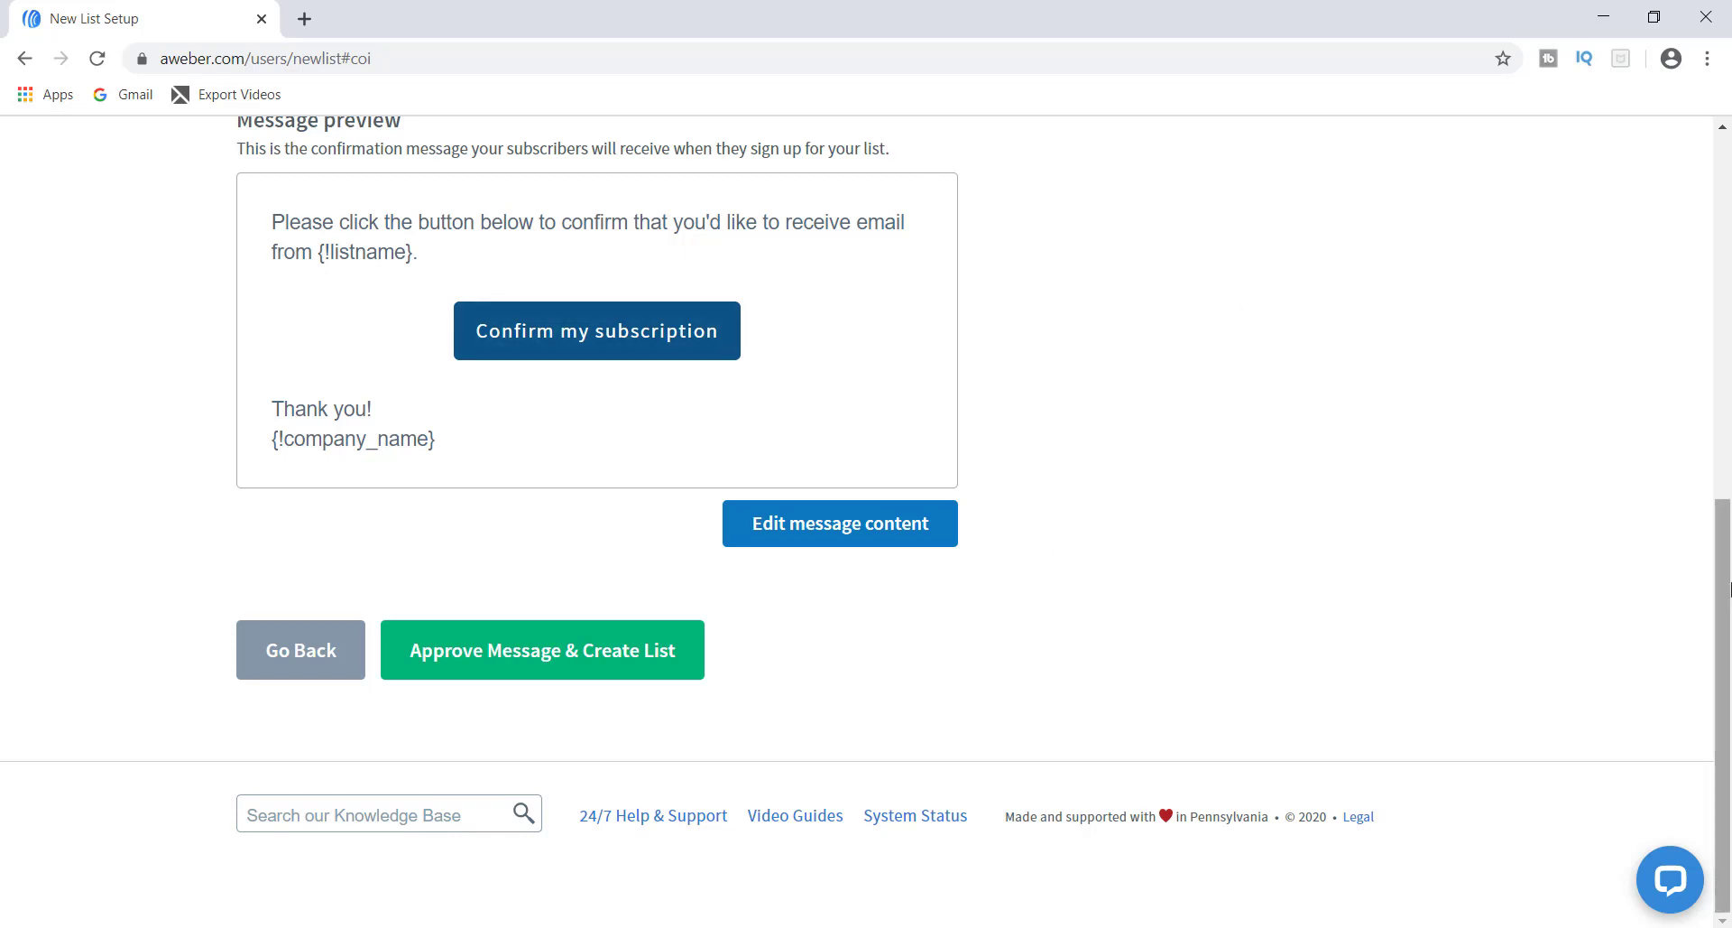
Approve the confirmation message and create the list.
{"action": "left_click_drag", "start_coordinate": [1724, 612], "coordinate": [1690, 557]}
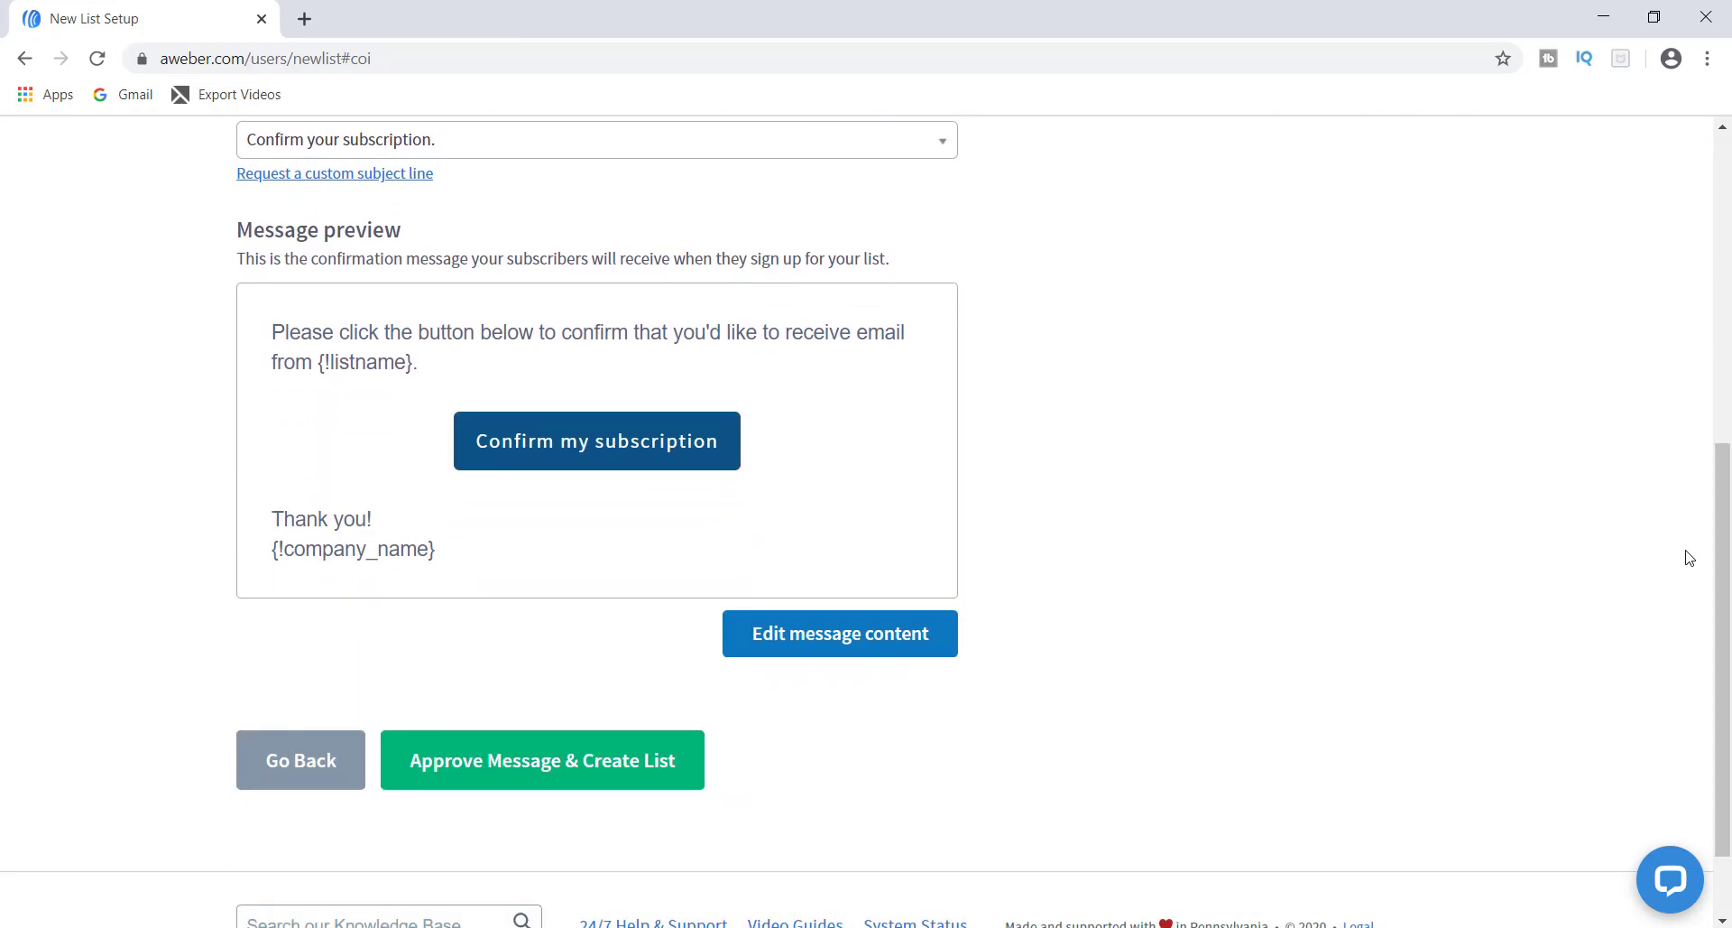
{"action": "left_click", "coordinate": [567, 767]}
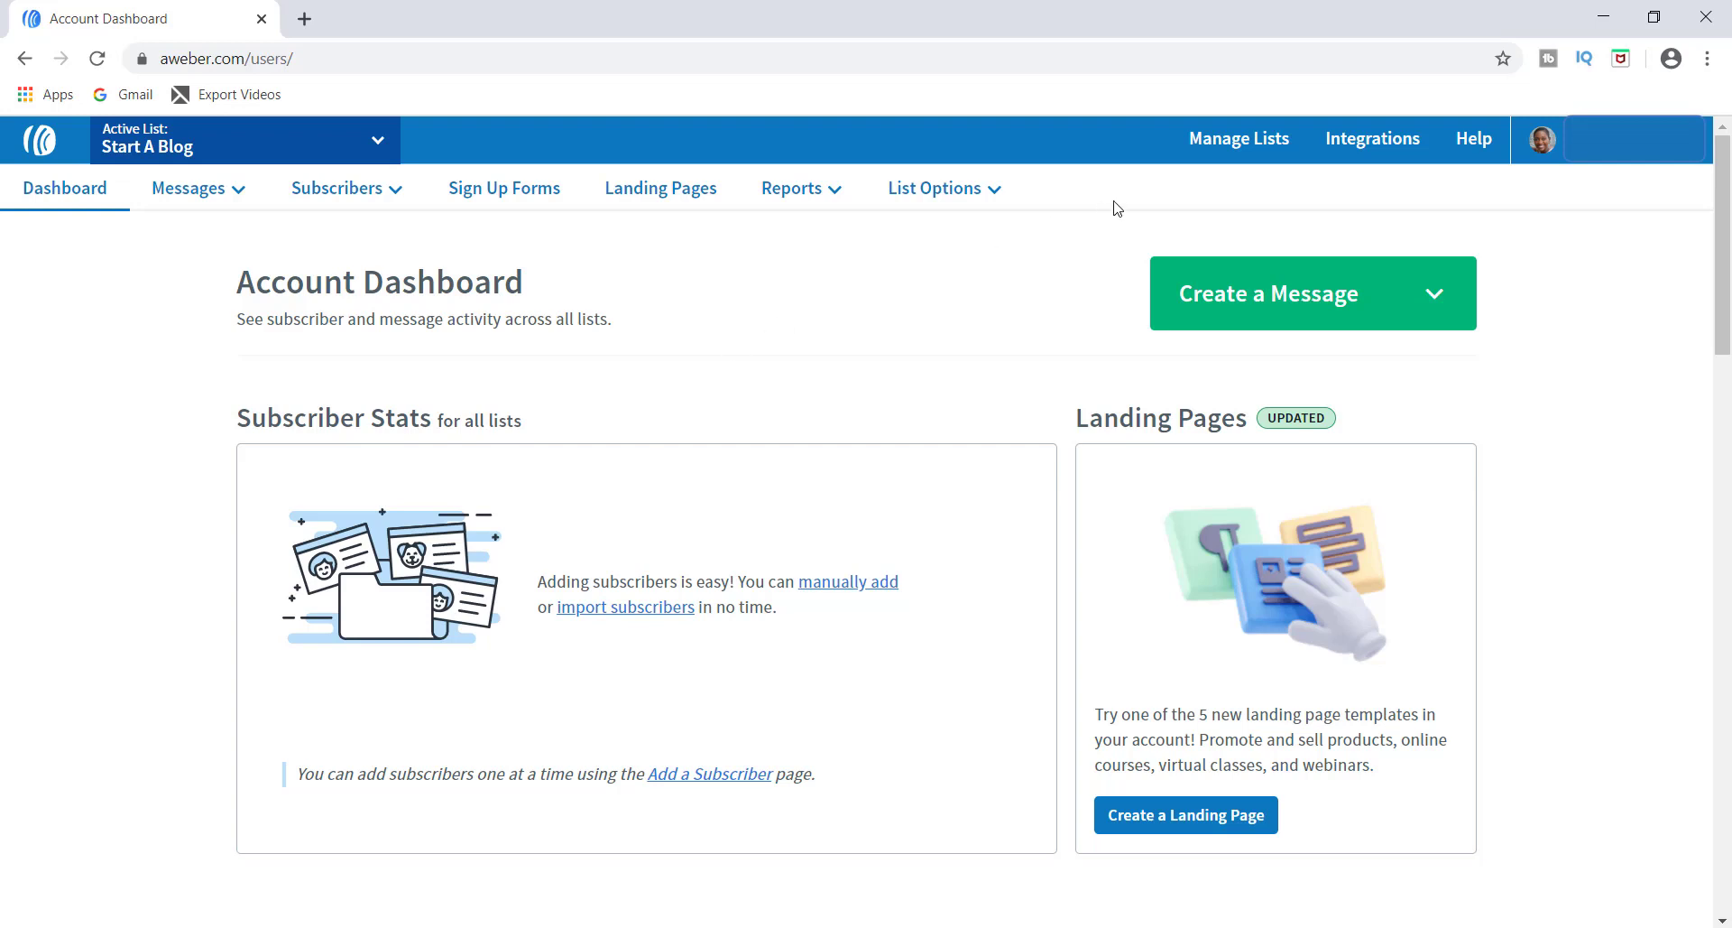
Find the Start A Blog list among the managed lists and open it.
{"action": "left_click", "coordinate": [1243, 142]}
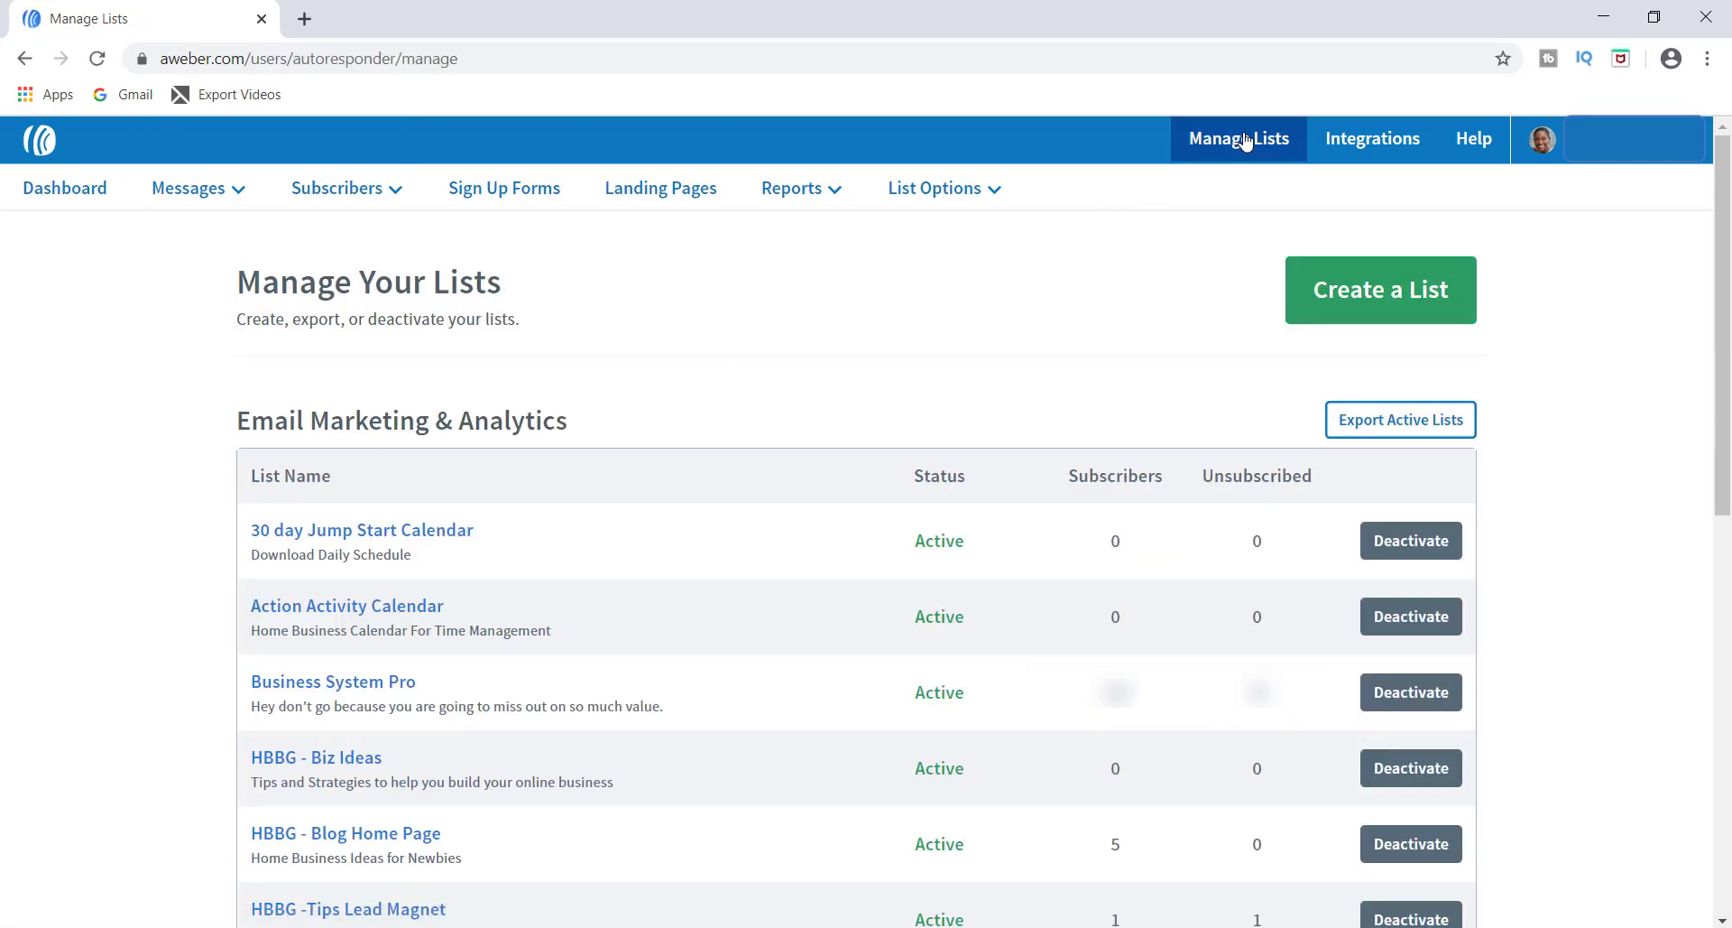
{"action": "left_click_drag", "start_coordinate": [1725, 186], "coordinate": [1727, 492]}
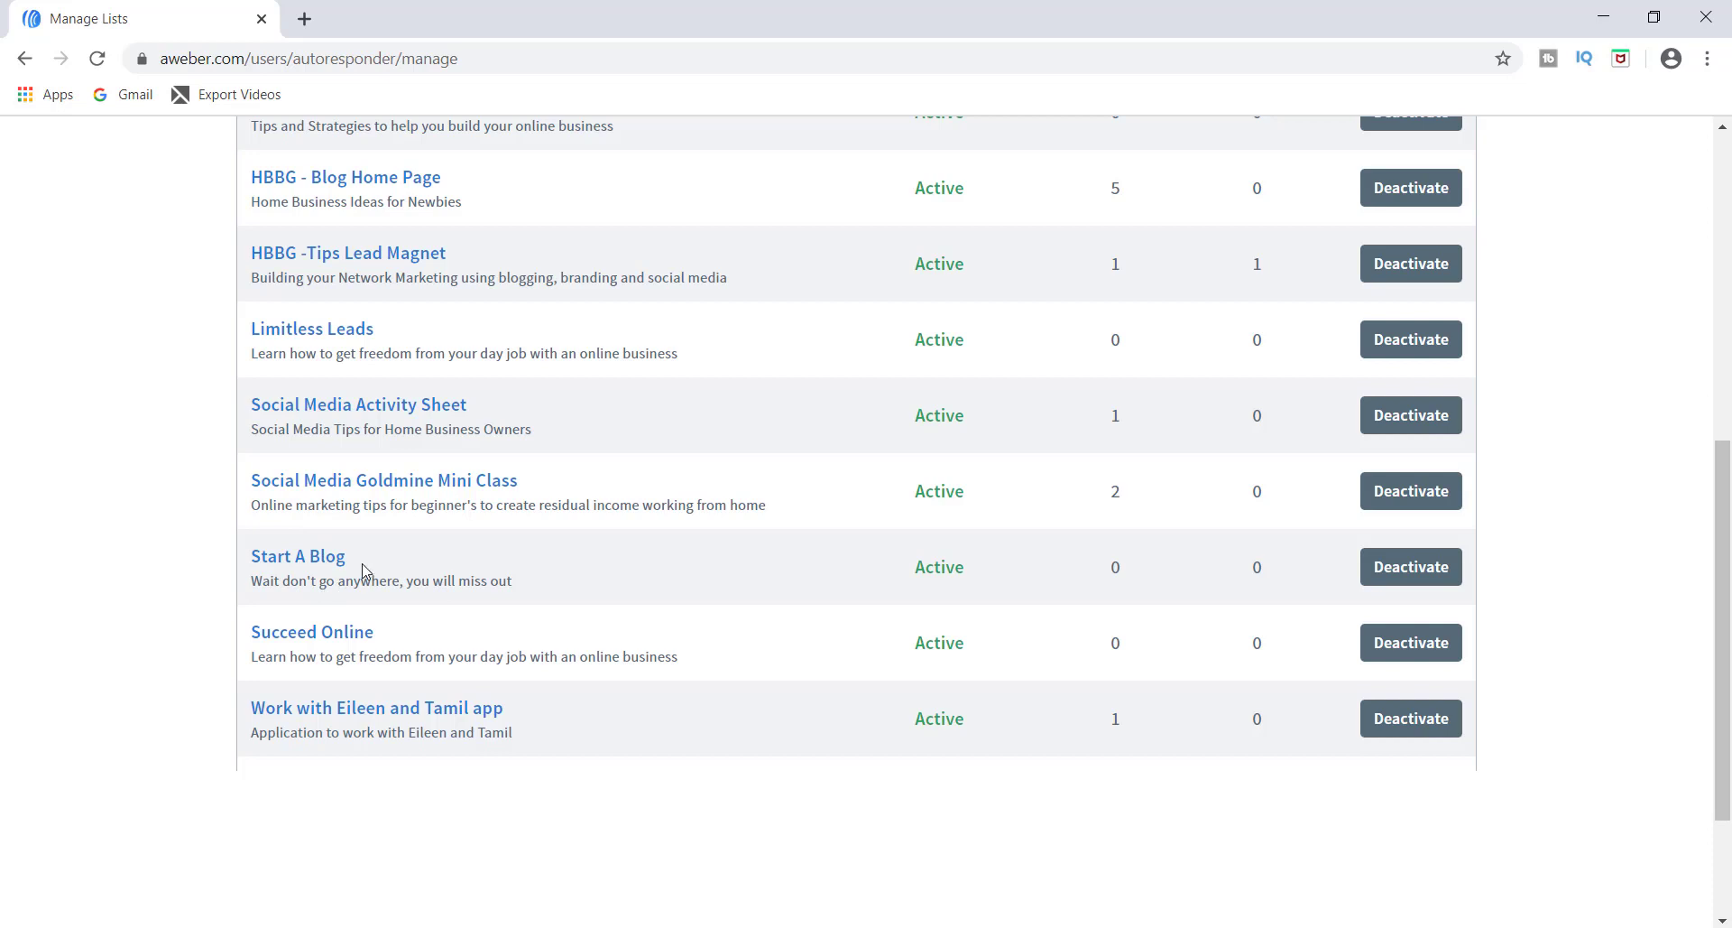
{"action": "left_click", "coordinate": [307, 563]}
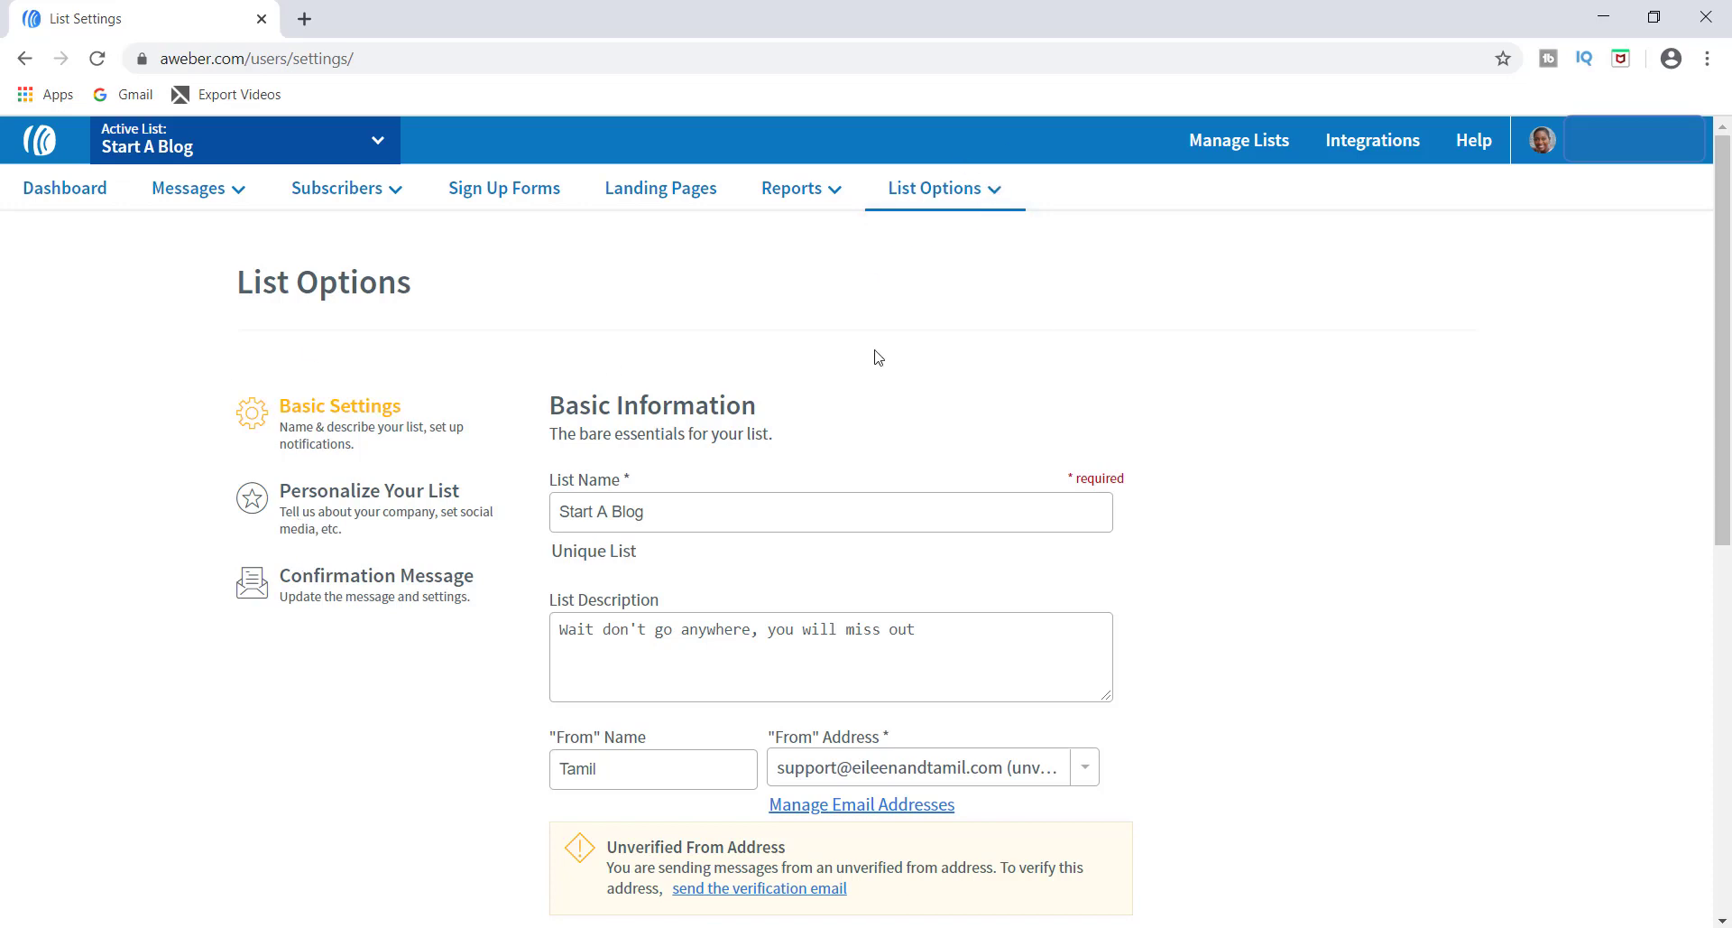
Review the list name, list description and "From" name fields in the list's basic settings.
{"action": "left_click", "coordinate": [670, 522]}
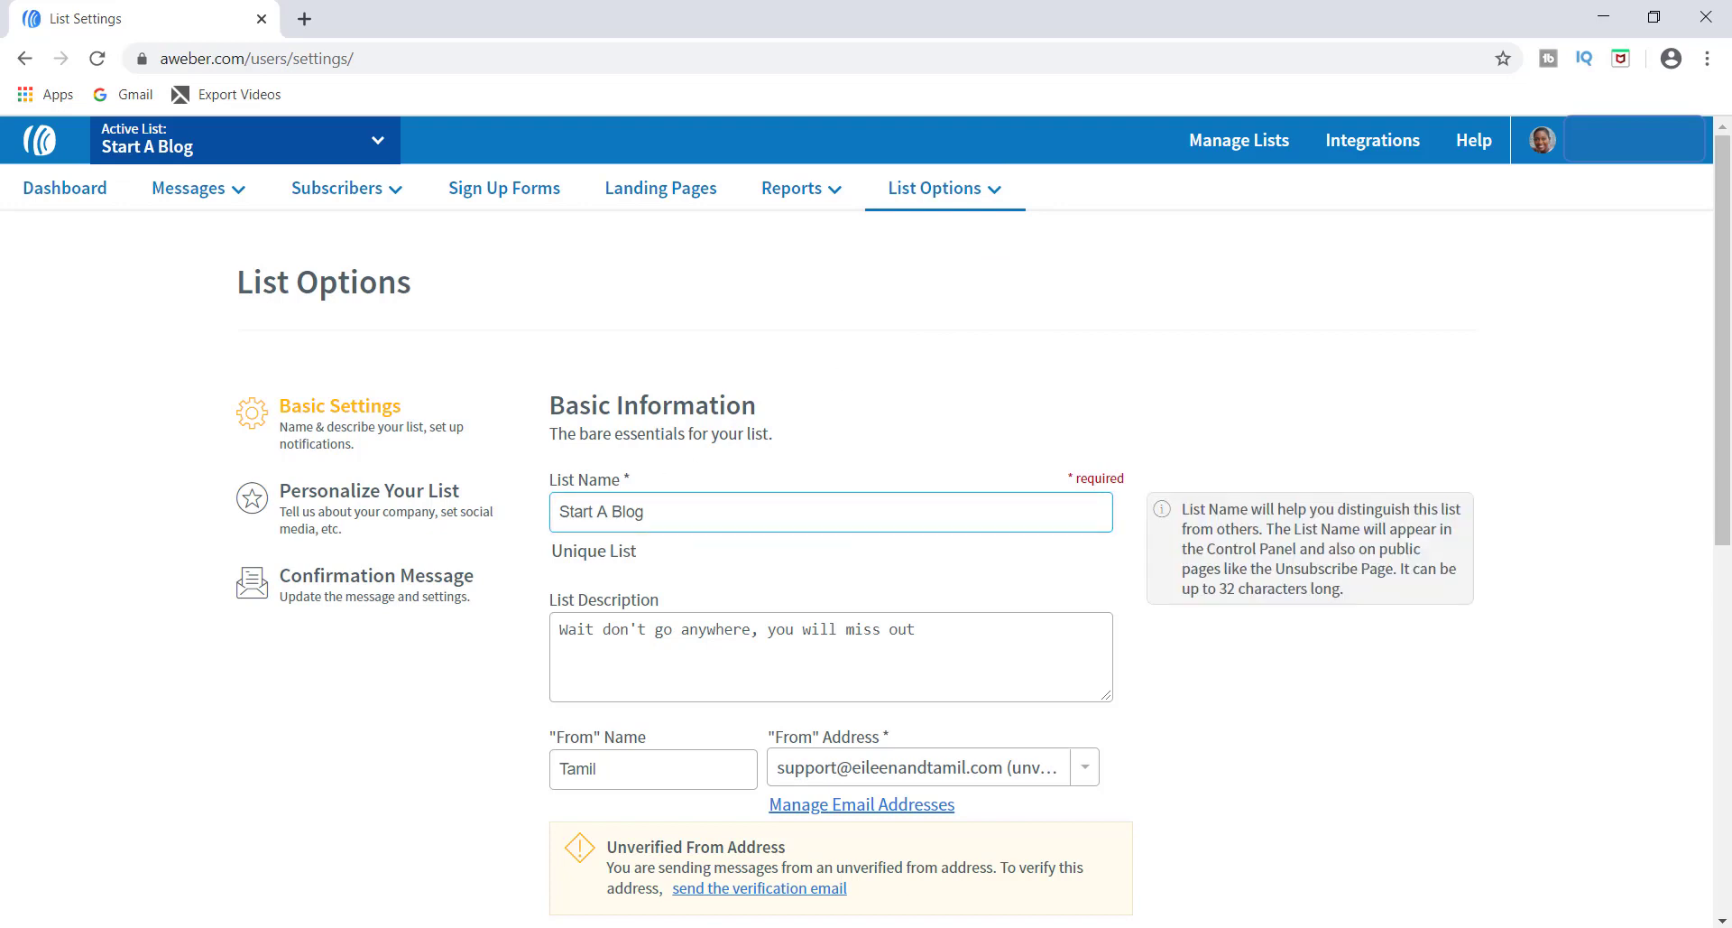
{"action": "key", "text": "Tab"}
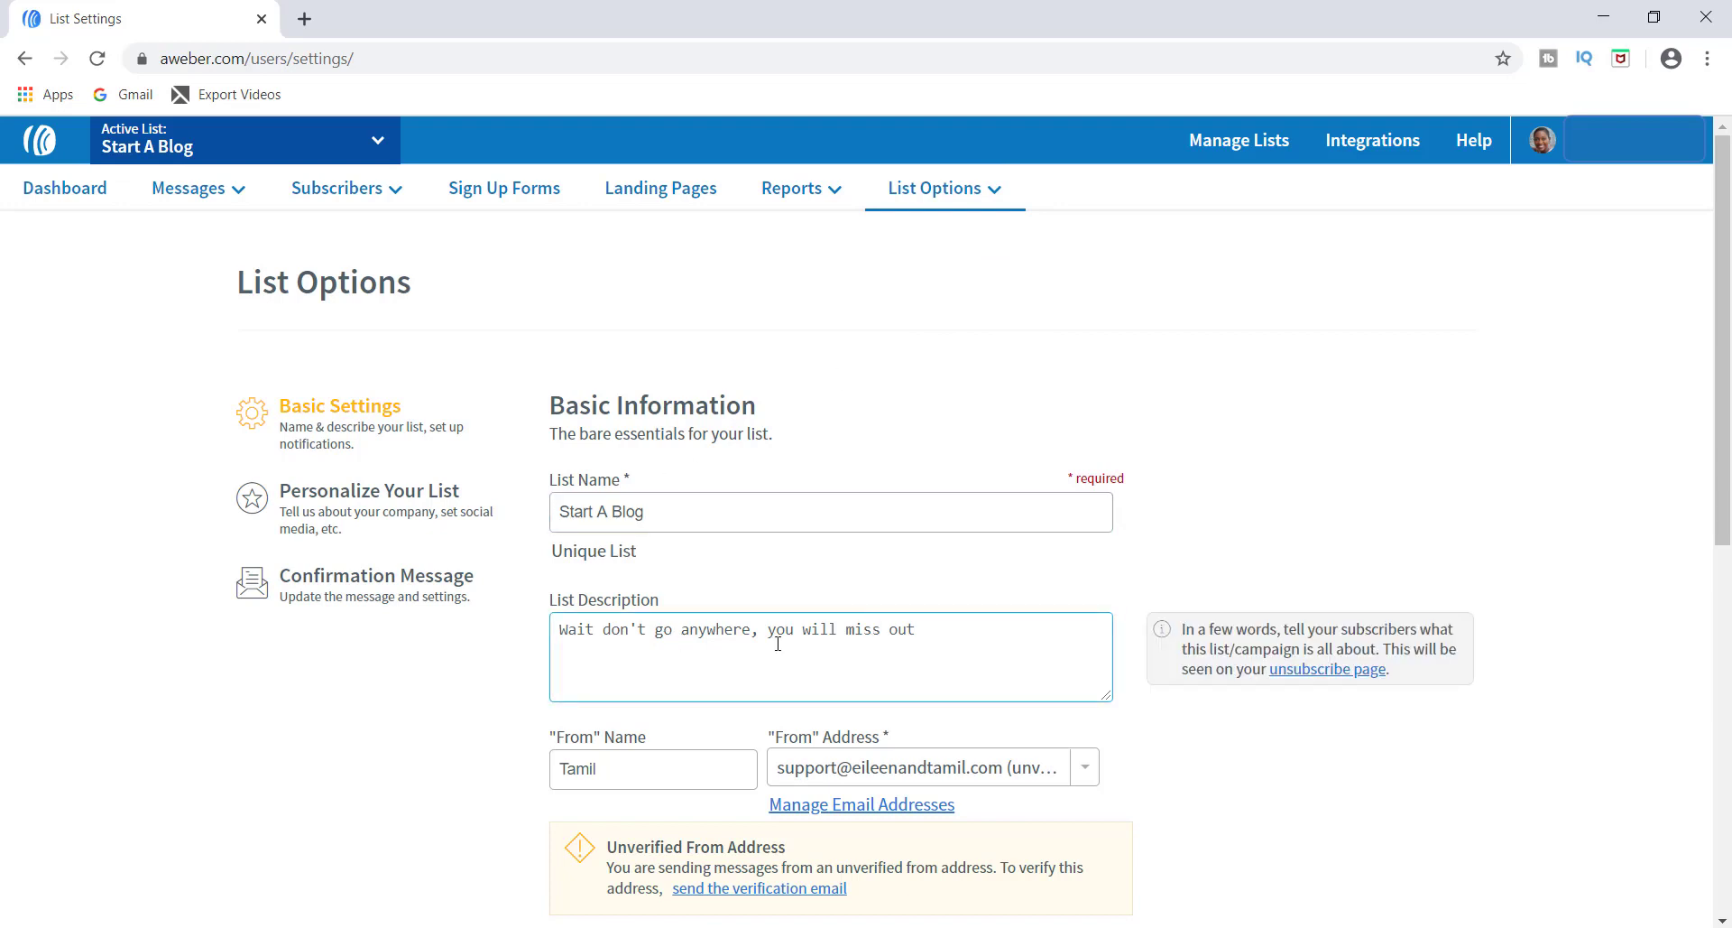
{"action": "left_click", "coordinate": [542, 713]}
{"action": "left_click", "coordinate": [623, 768]}
{"action": "left_click", "coordinate": [1215, 712]}
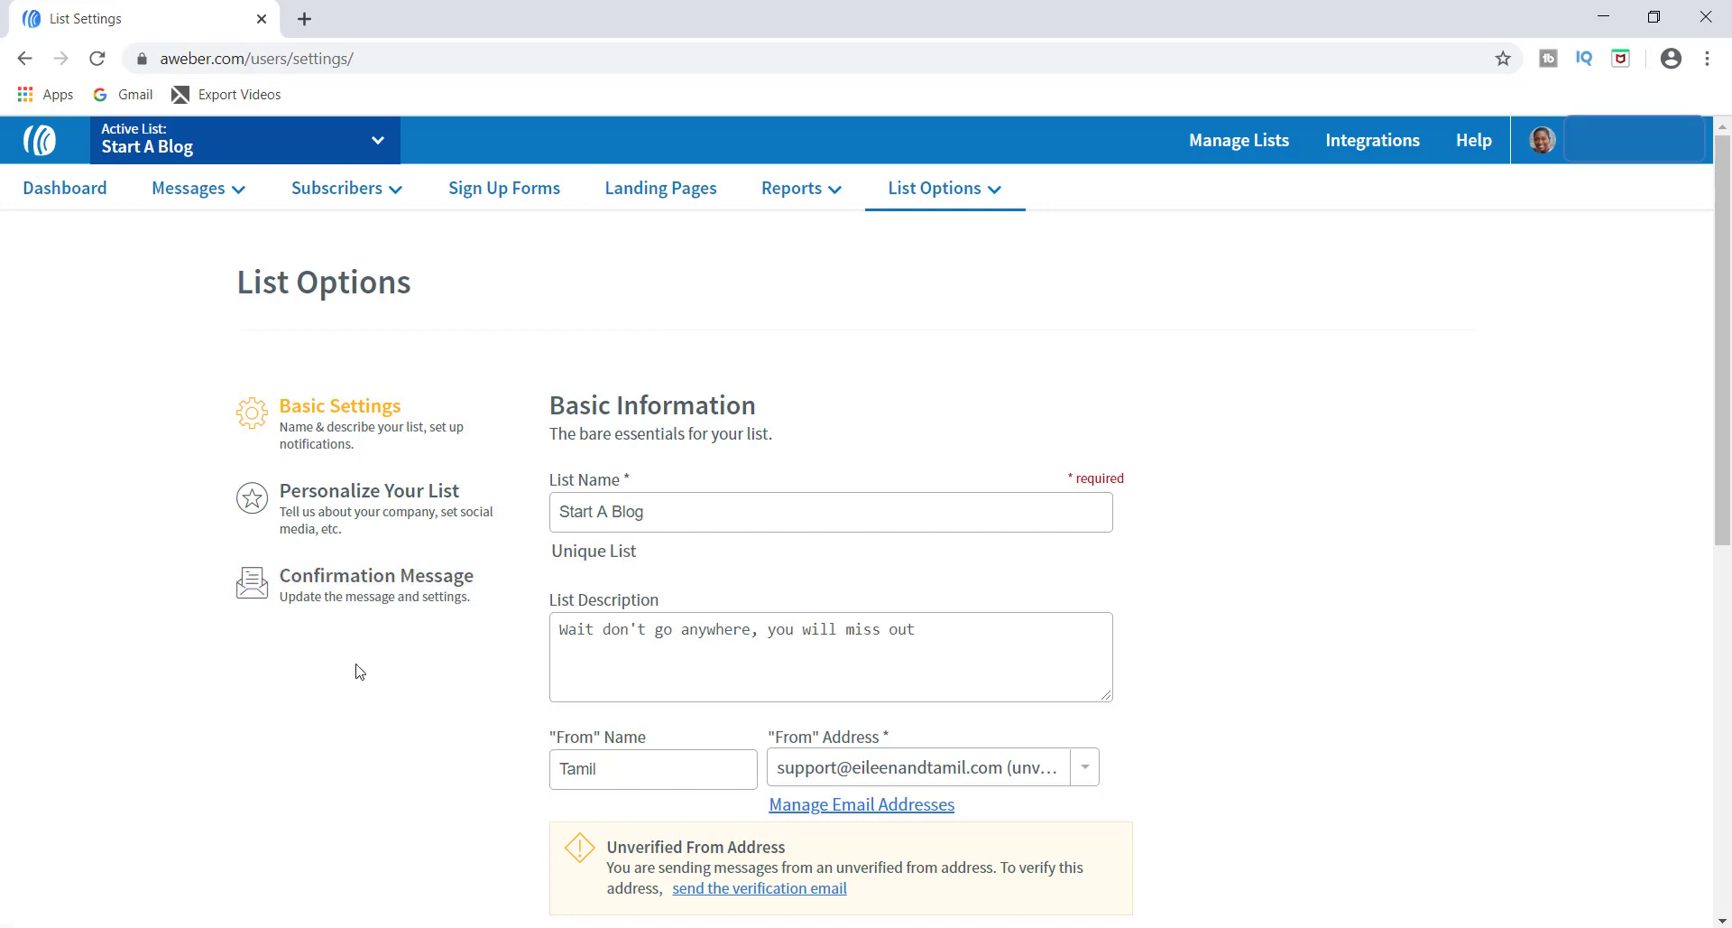
Open the Personalize Your List settings and review the website URL, email signature, broadcast archive and text snippet sections.
{"action": "left_click", "coordinate": [371, 577]}
{"action": "left_click", "coordinate": [339, 514]}
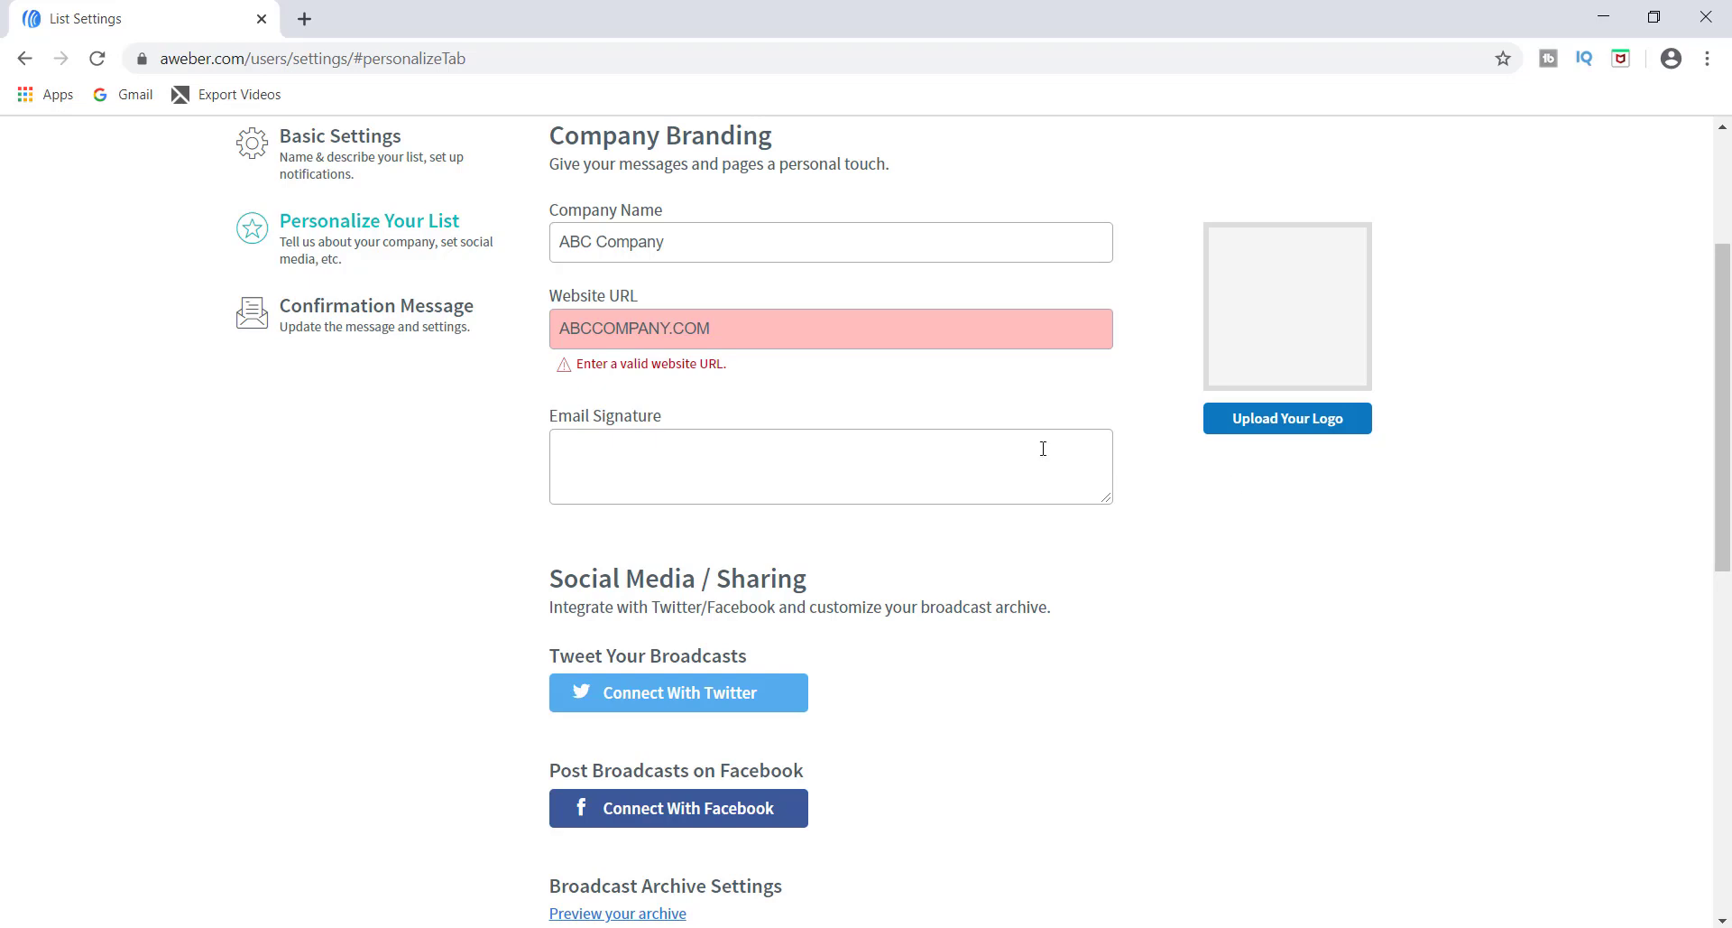
{"action": "left_click", "coordinate": [815, 451]}
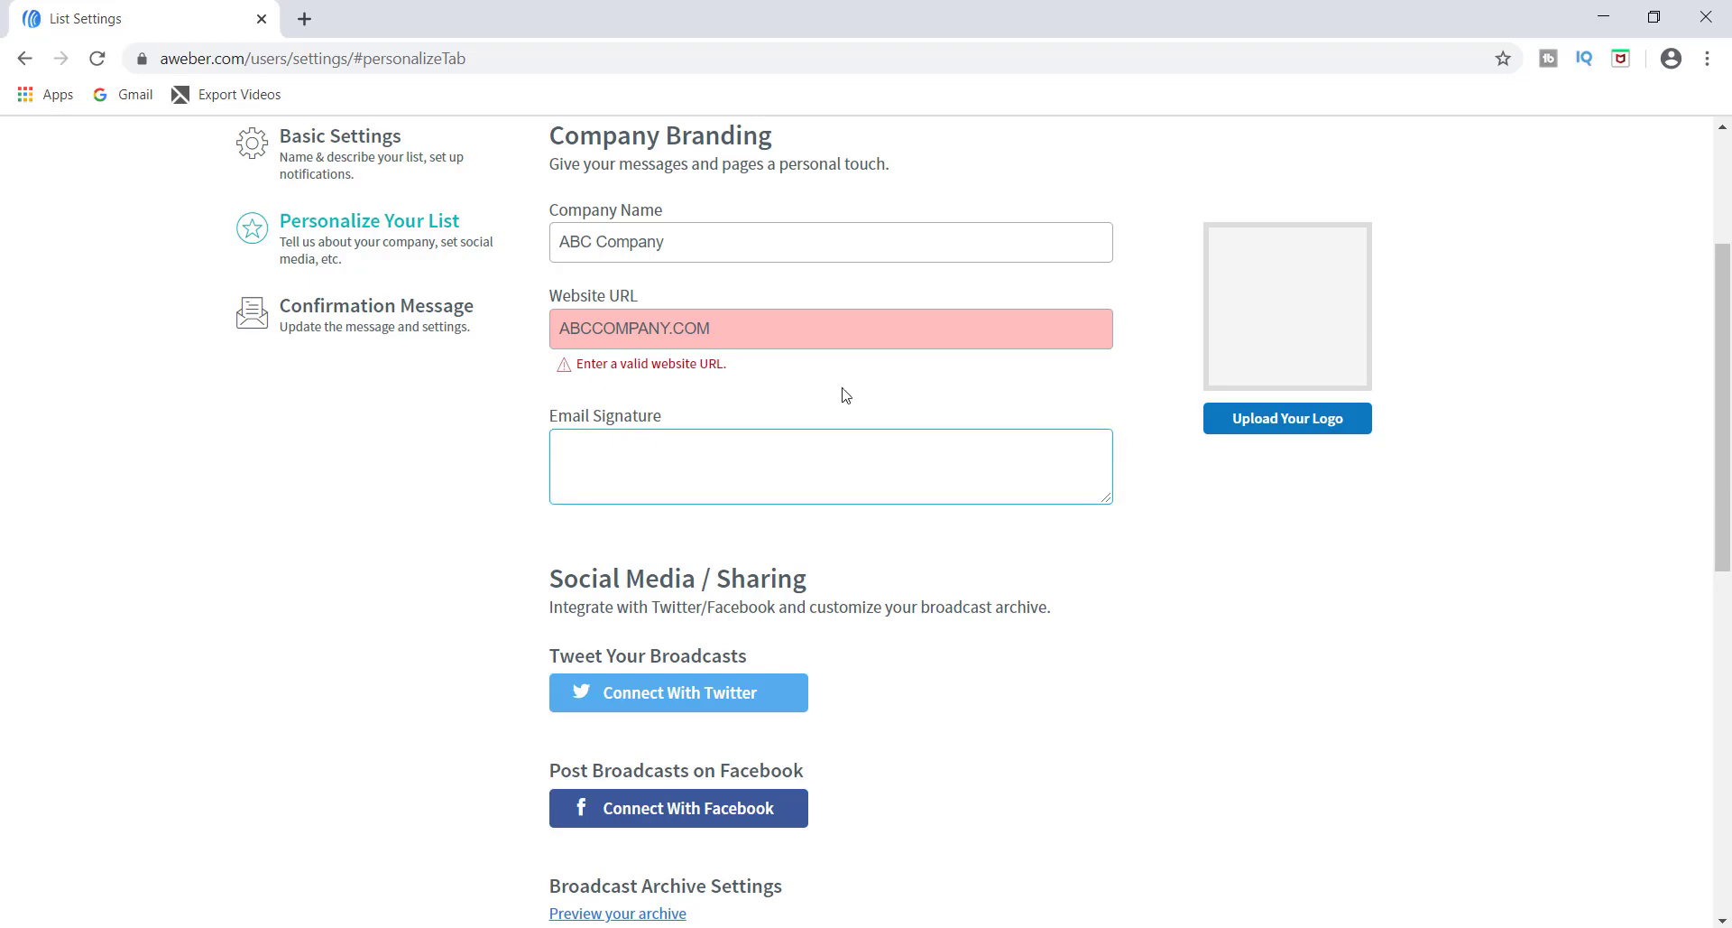
{"action": "left_click", "coordinate": [734, 312]}
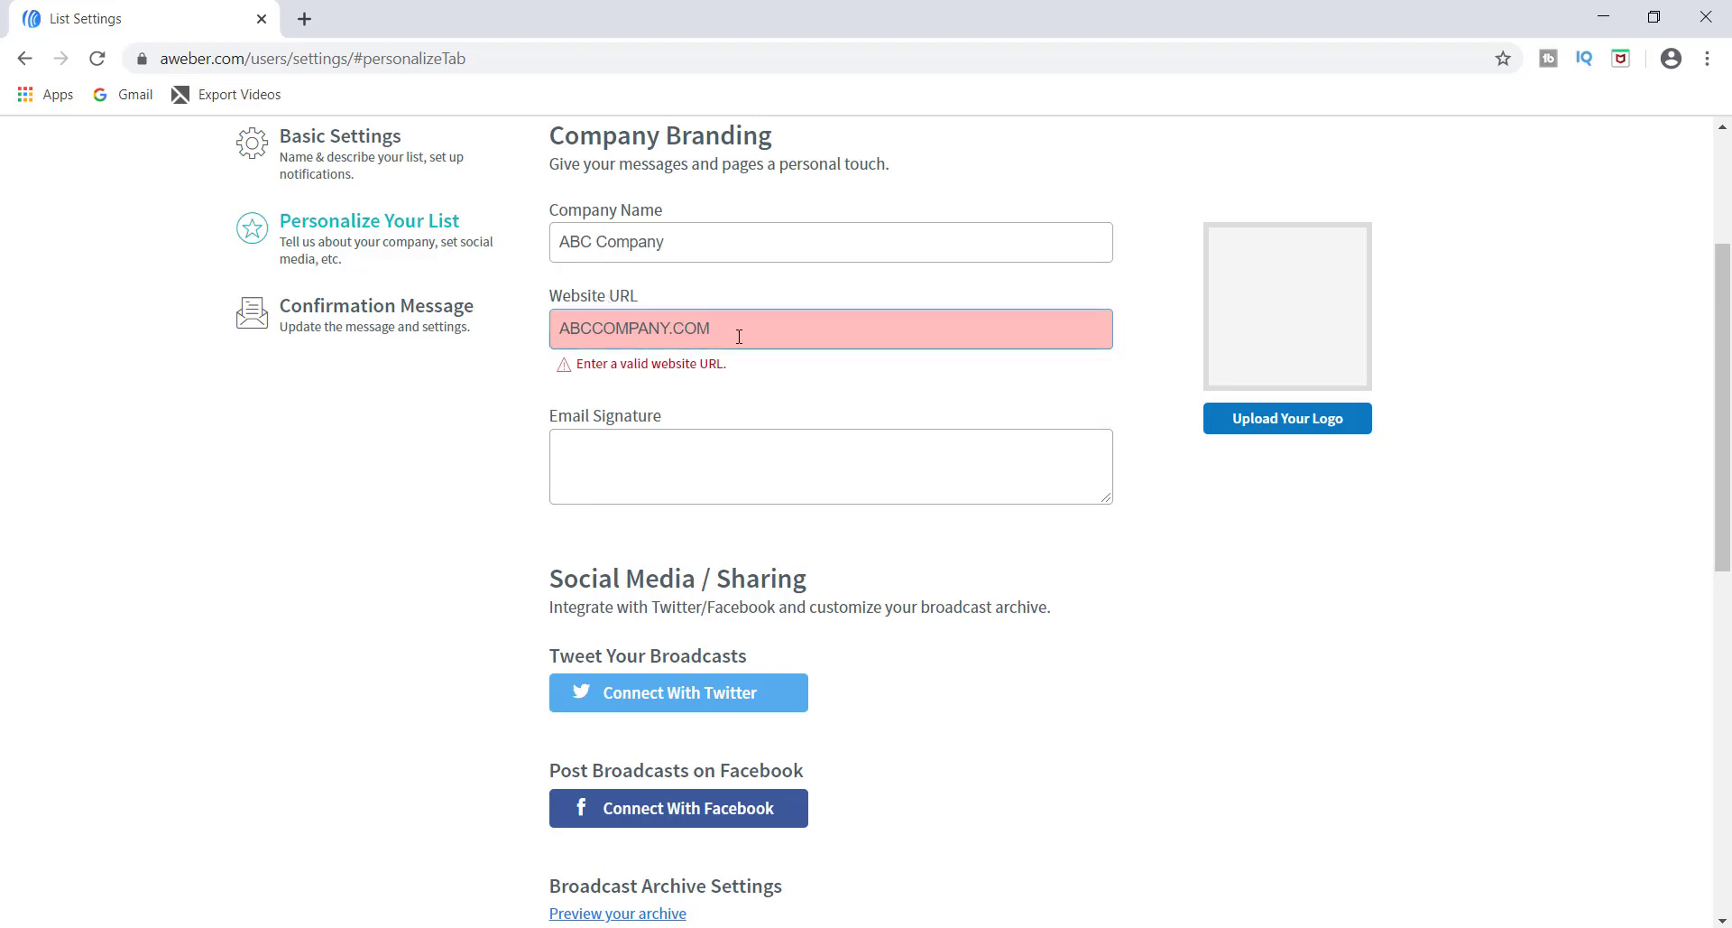
{"action": "left_click", "coordinate": [787, 418]}
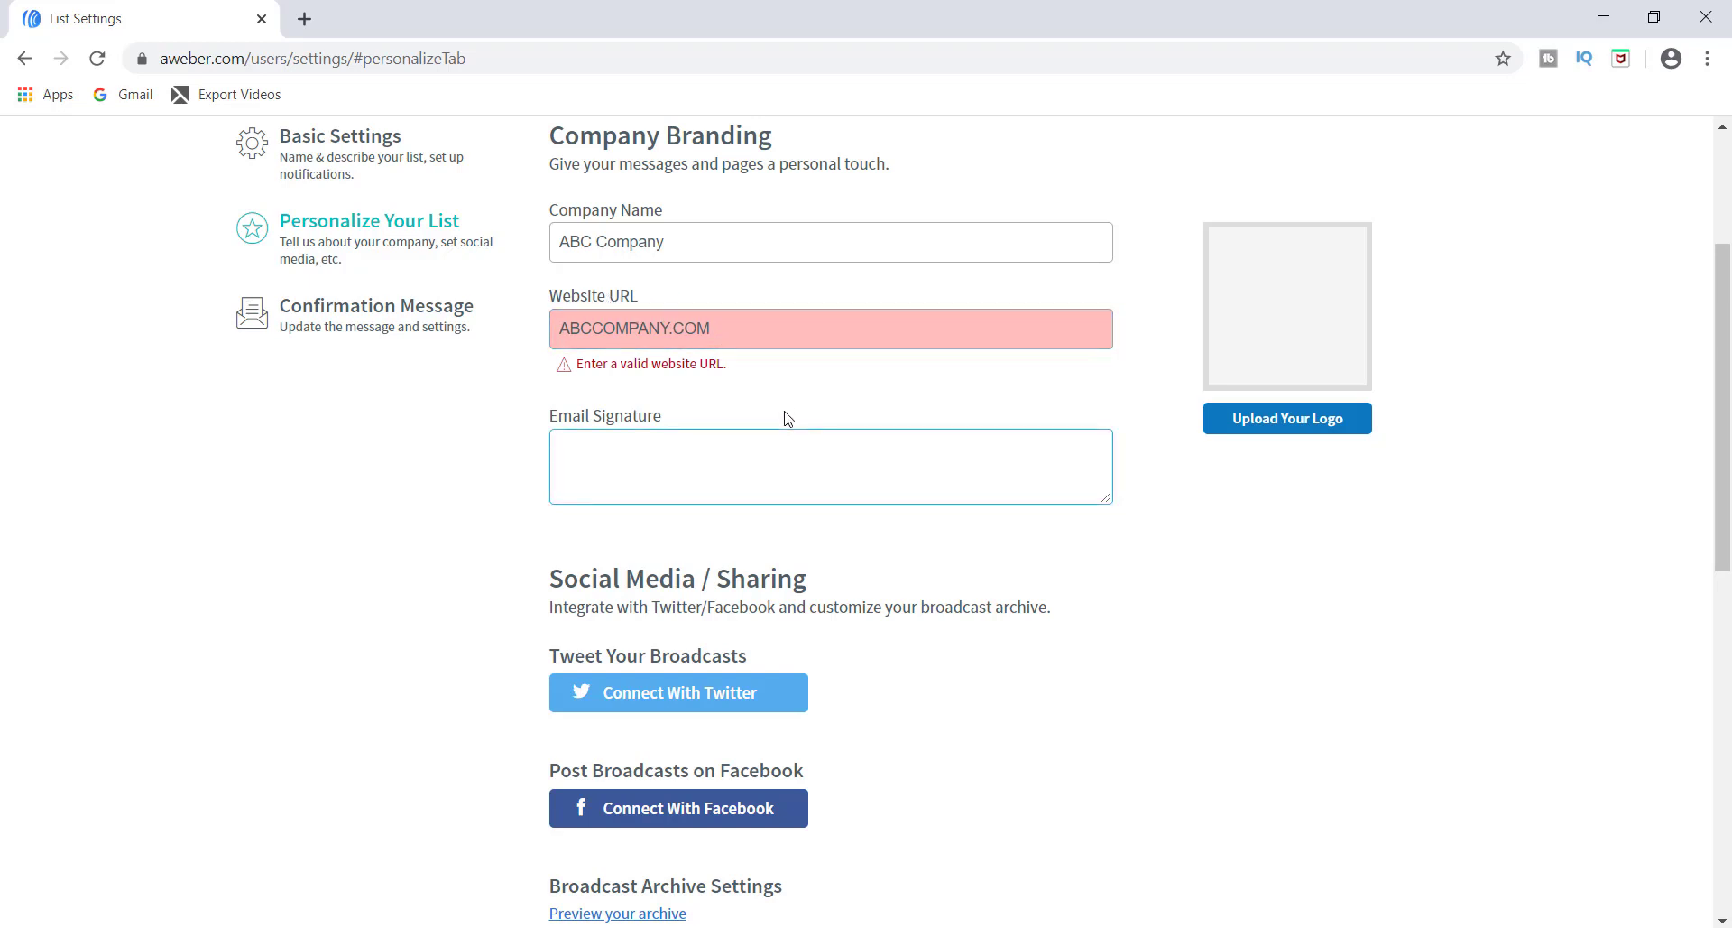
{"action": "left_click", "coordinate": [707, 330]}
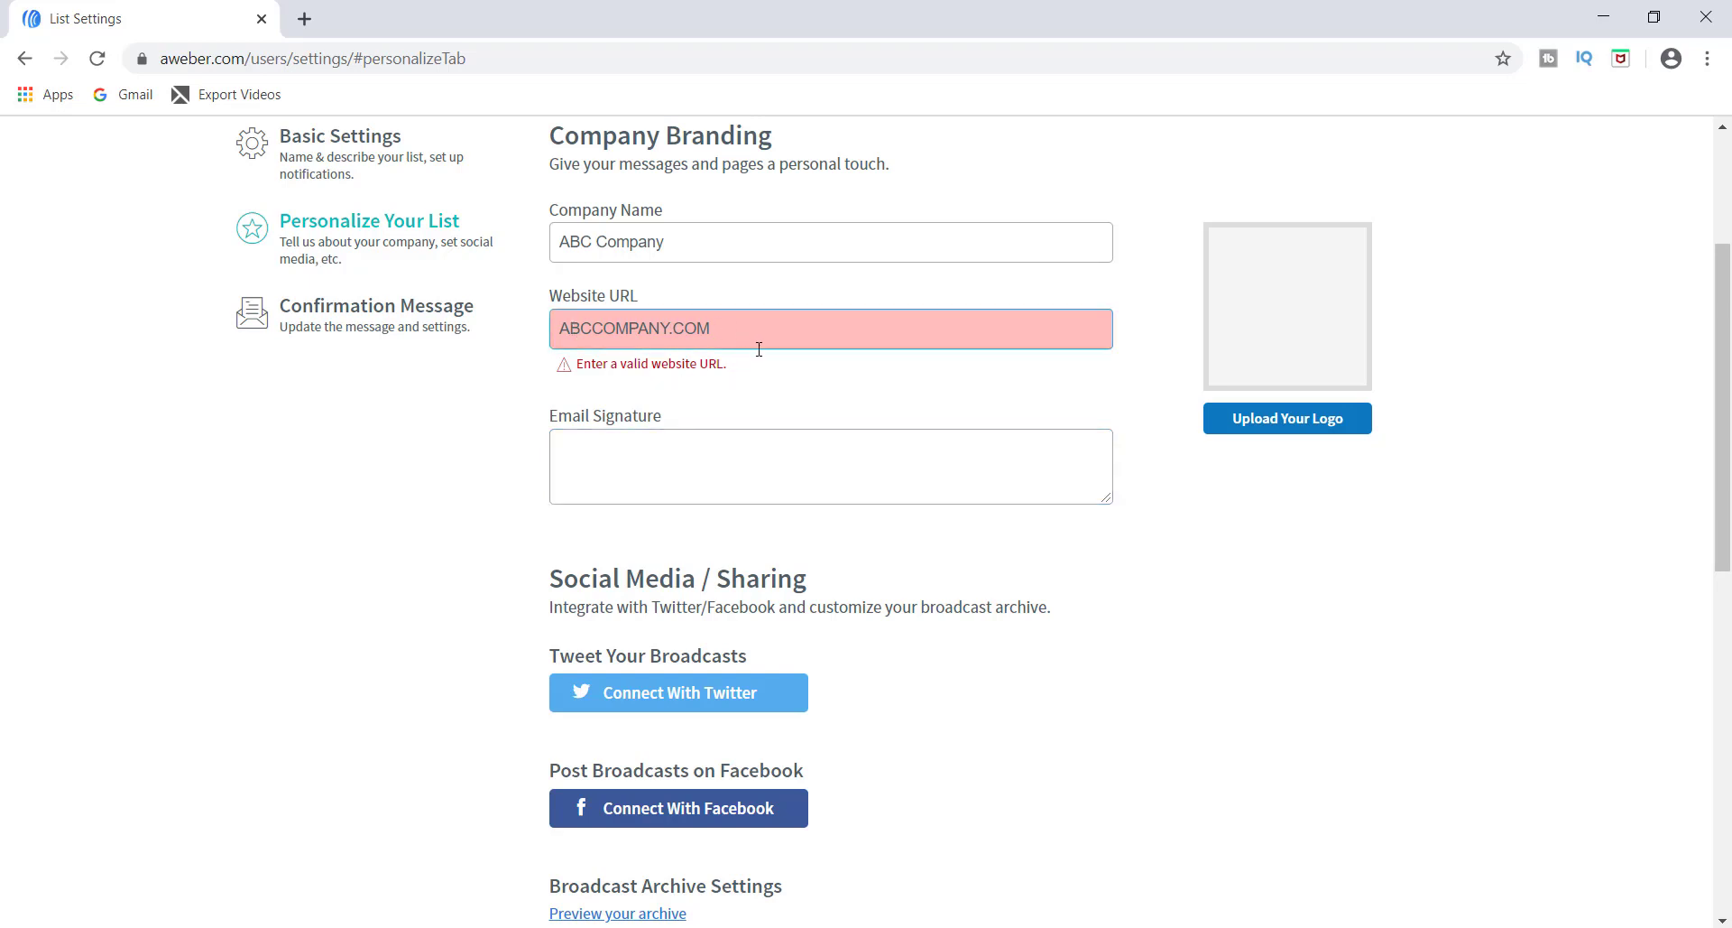
{"action": "left_click", "coordinate": [767, 361]}
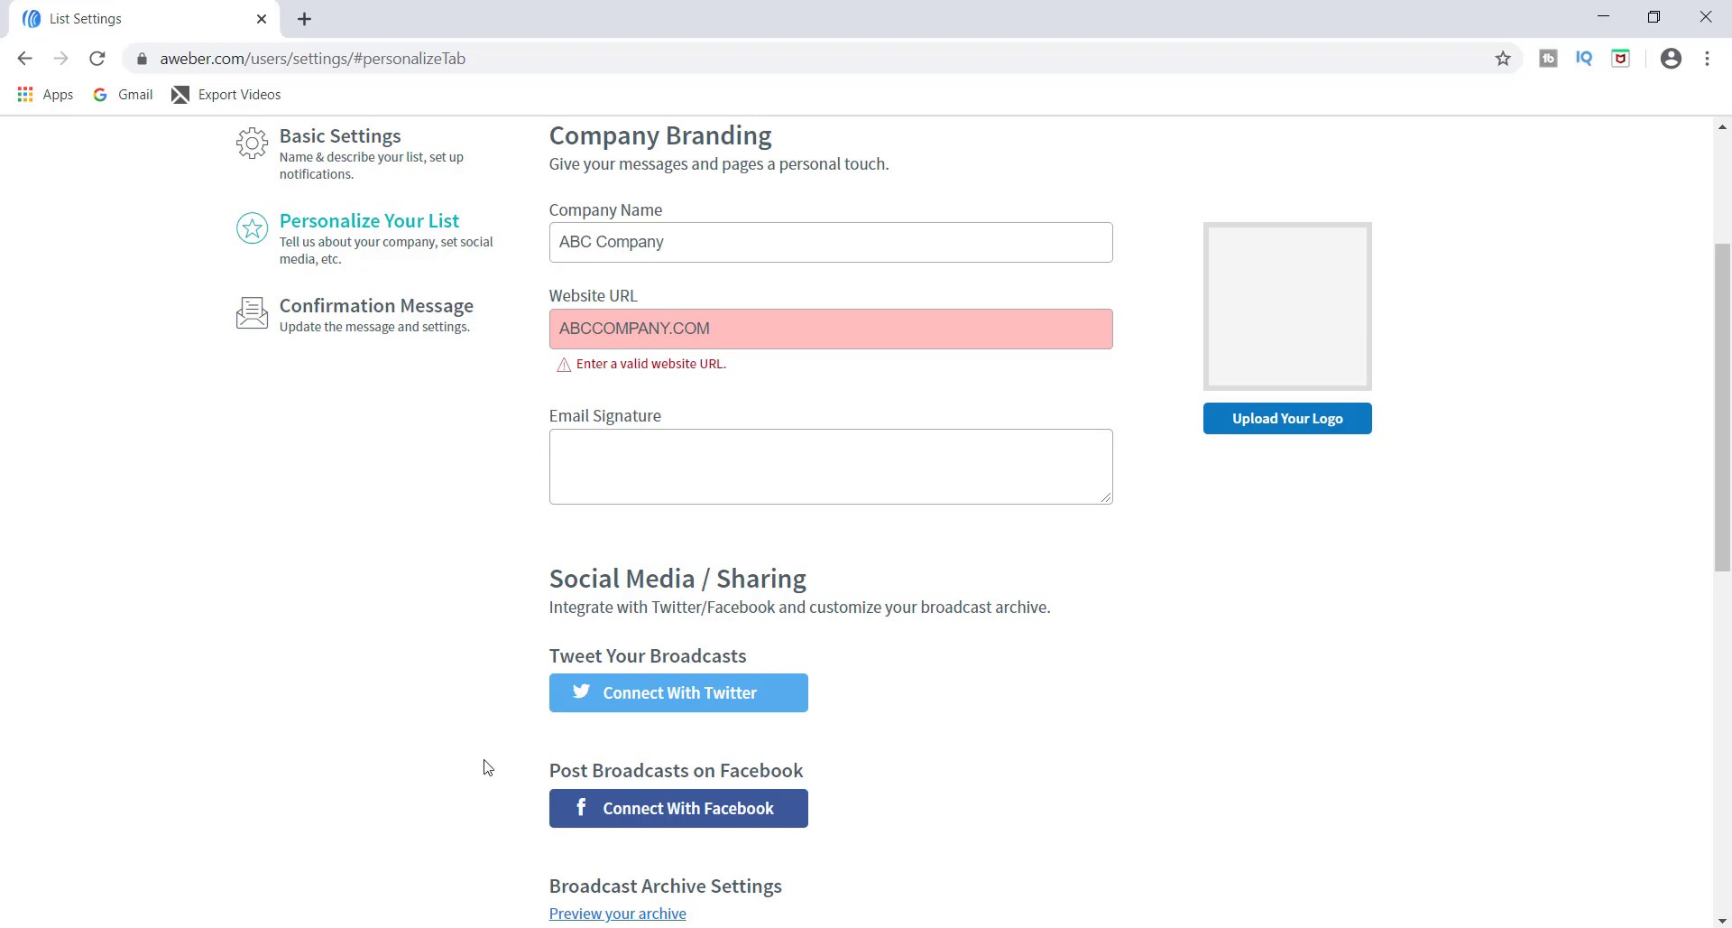
{"action": "left_click", "coordinate": [1724, 629]}
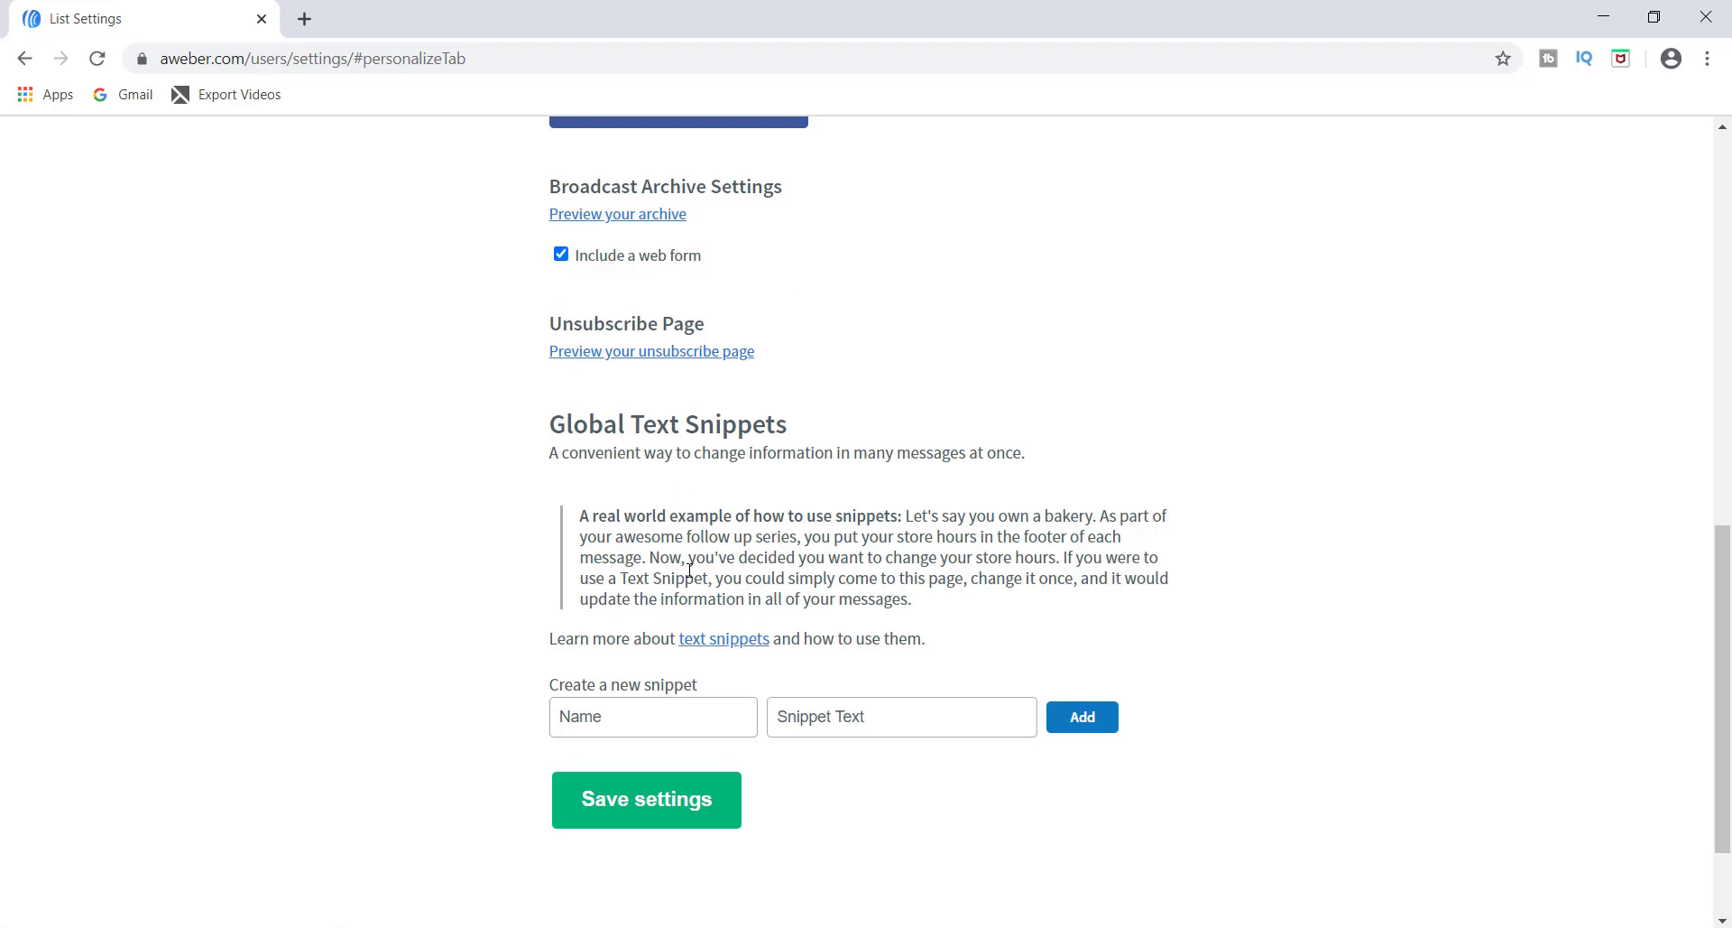
Open the Confirmation Message settings and review the language, message preview and the approved subject line choices.
{"action": "scroll", "coordinate": [1725, 574], "scroll_direction": "up", "scroll_amount": 1}
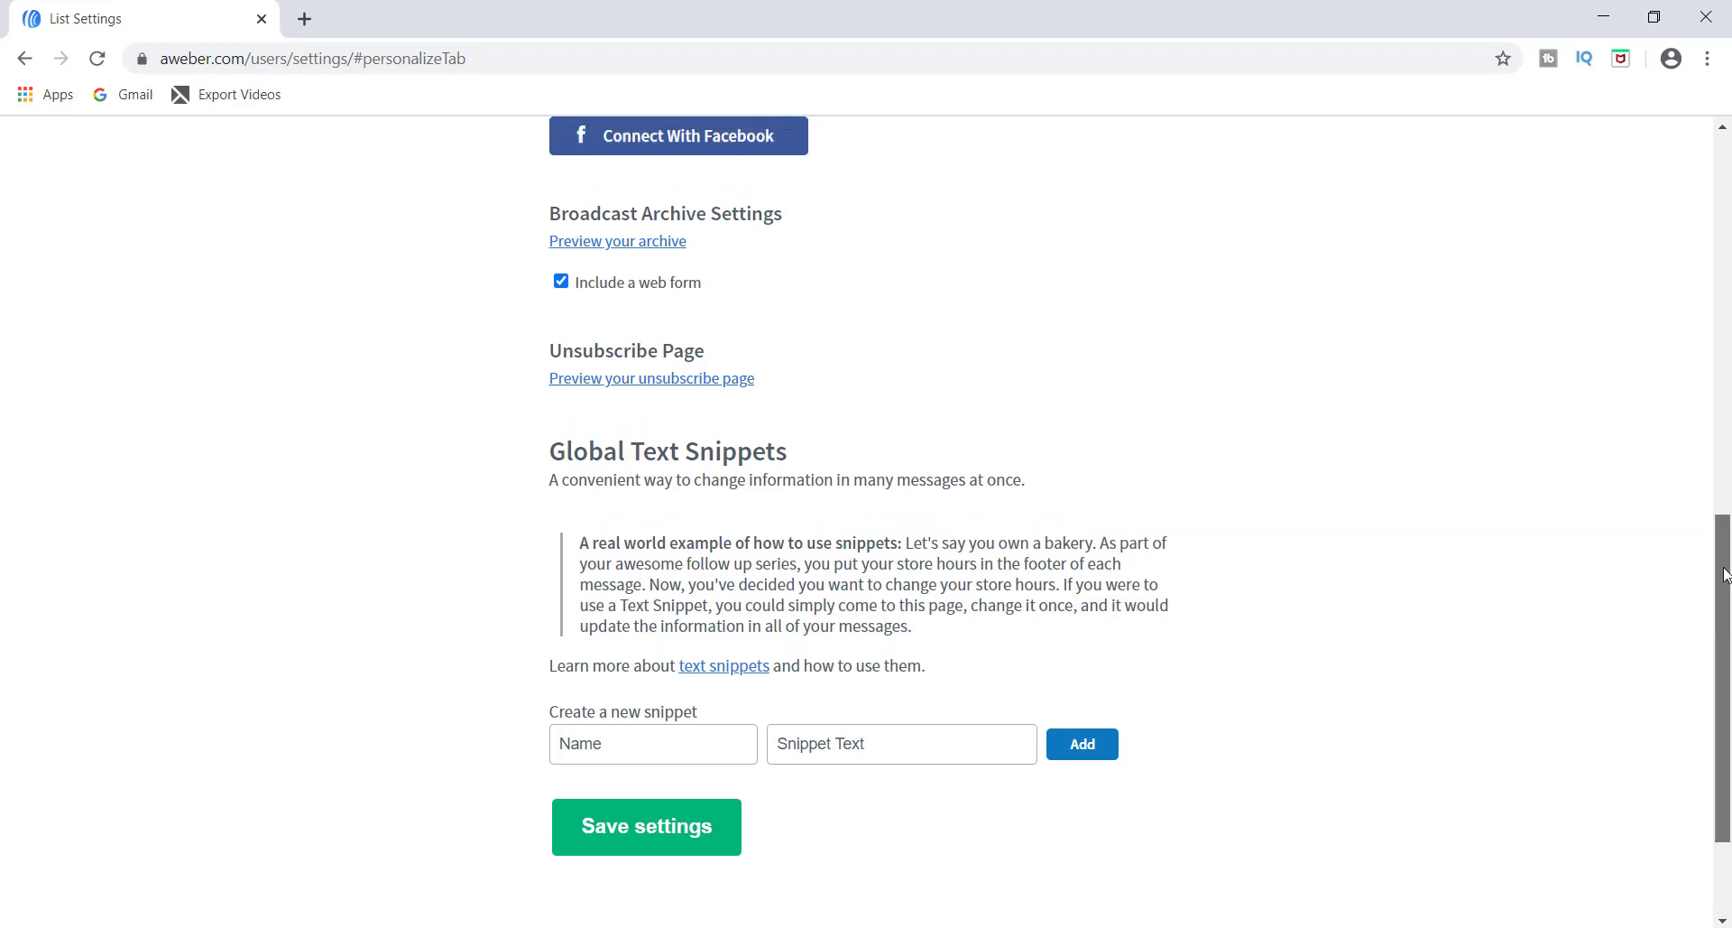
{"action": "scroll", "coordinate": [1725, 574], "scroll_direction": "up", "scroll_amount": 8}
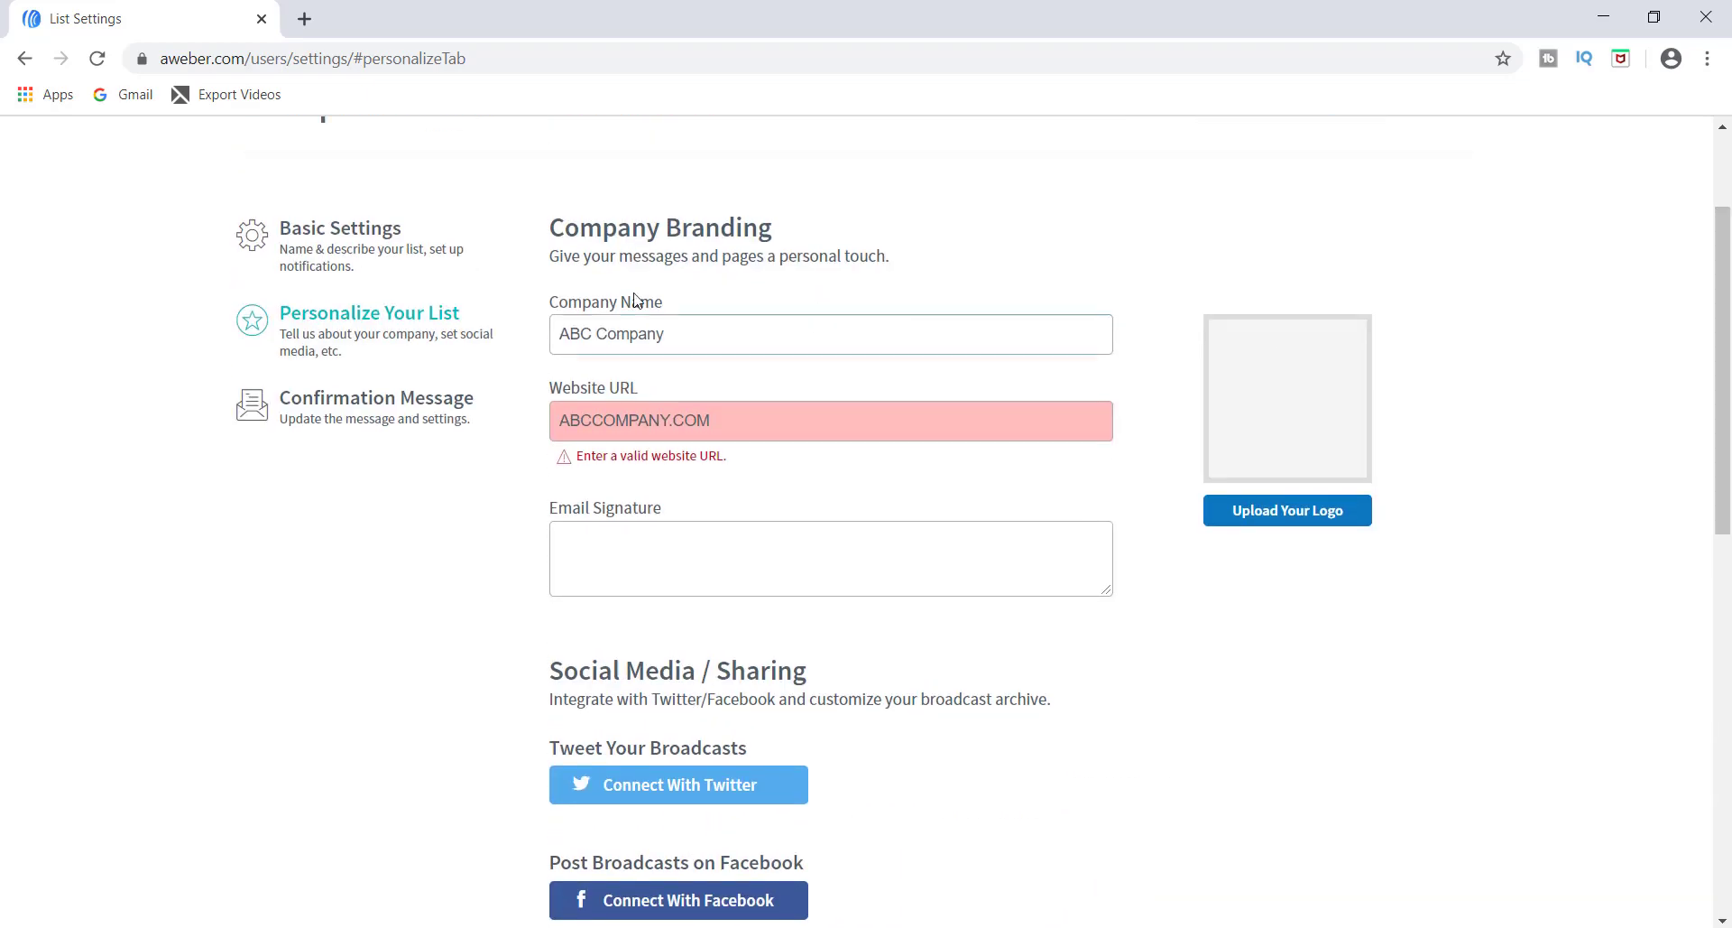
{"action": "left_click", "coordinate": [391, 398]}
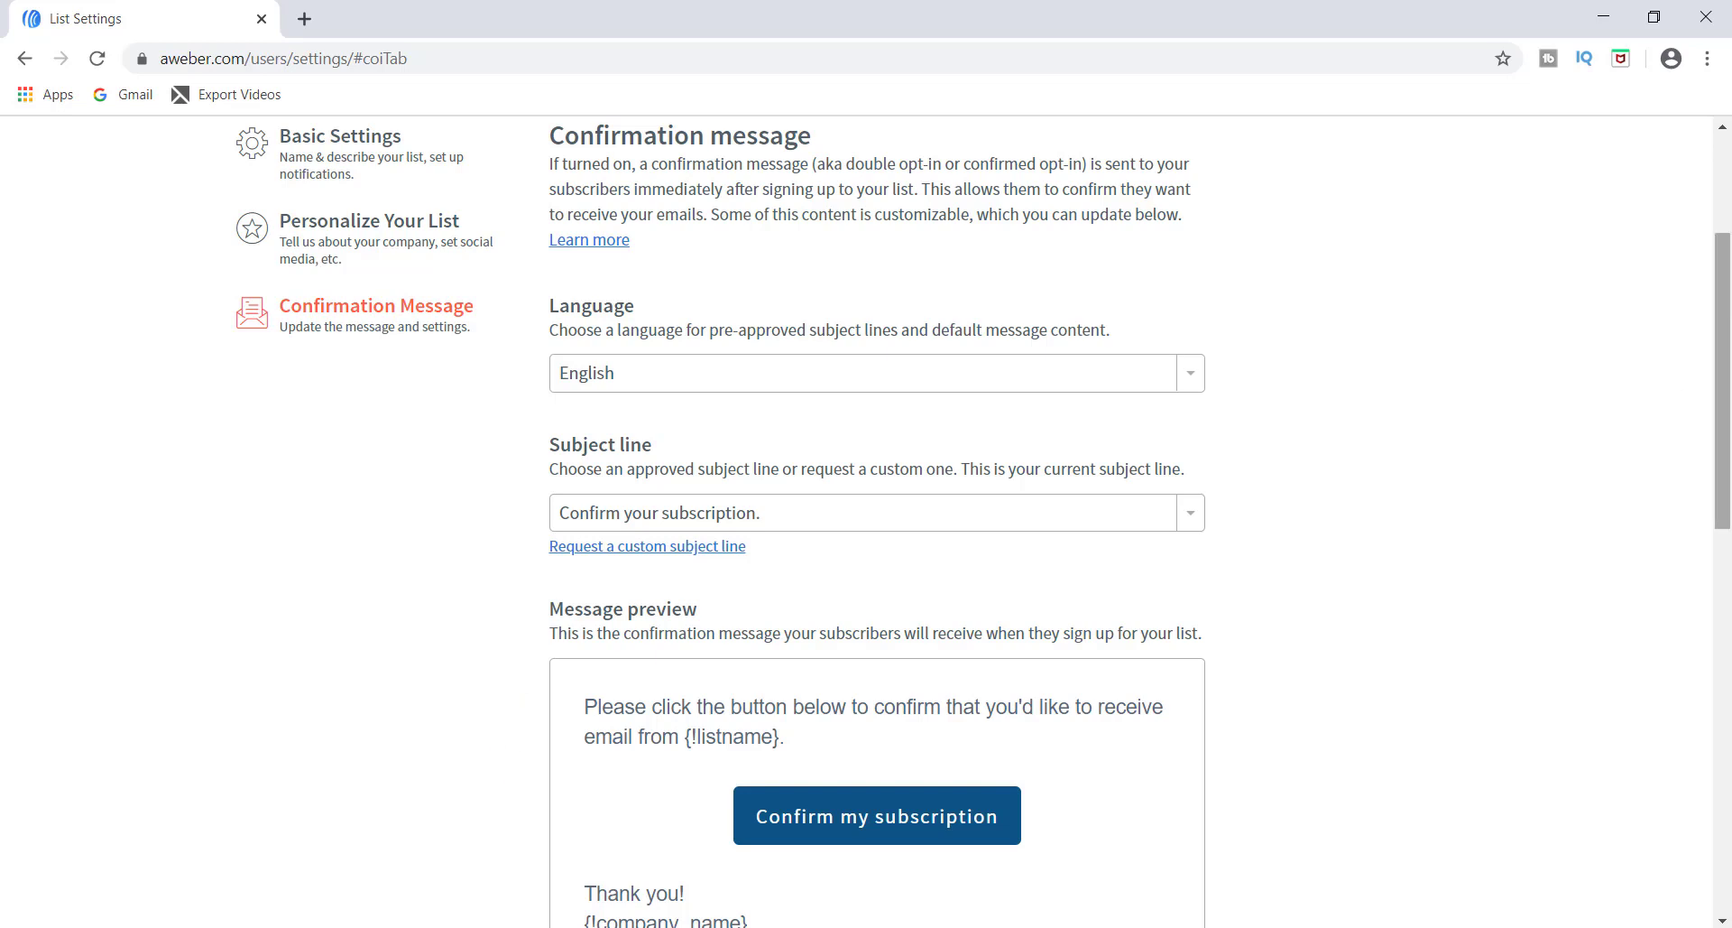
{"action": "left_click_drag", "start_coordinate": [1728, 298], "coordinate": [1728, 383]}
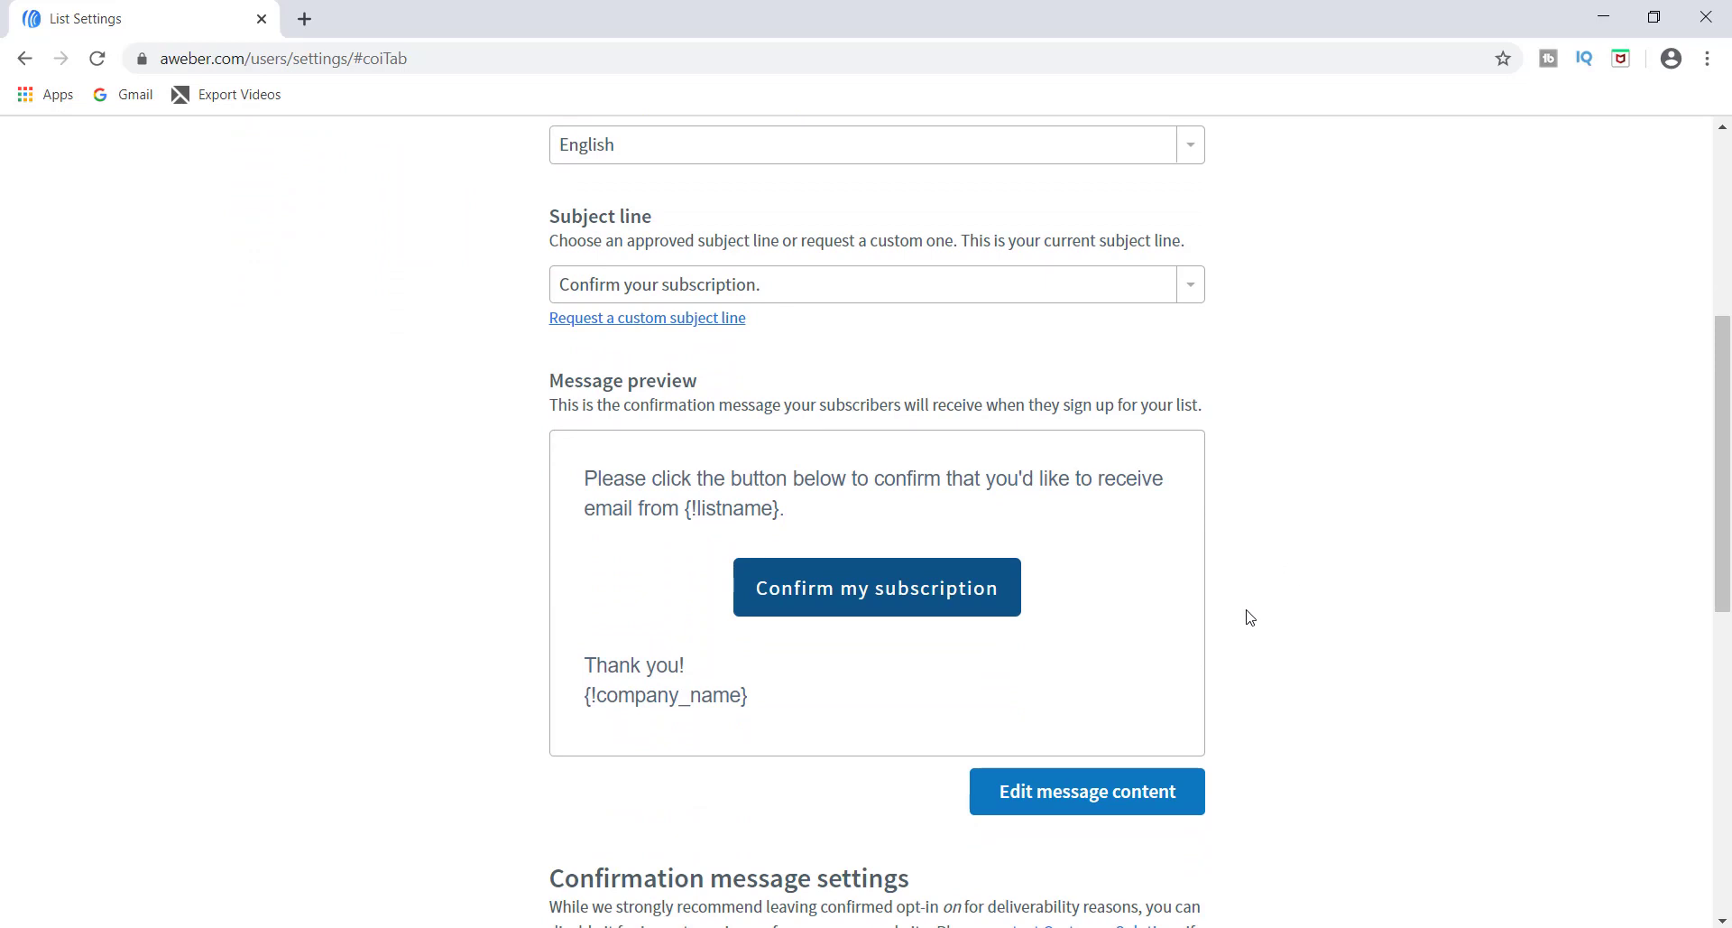
{"action": "scroll", "coordinate": [1719, 491], "scroll_direction": "up", "scroll_amount": 4}
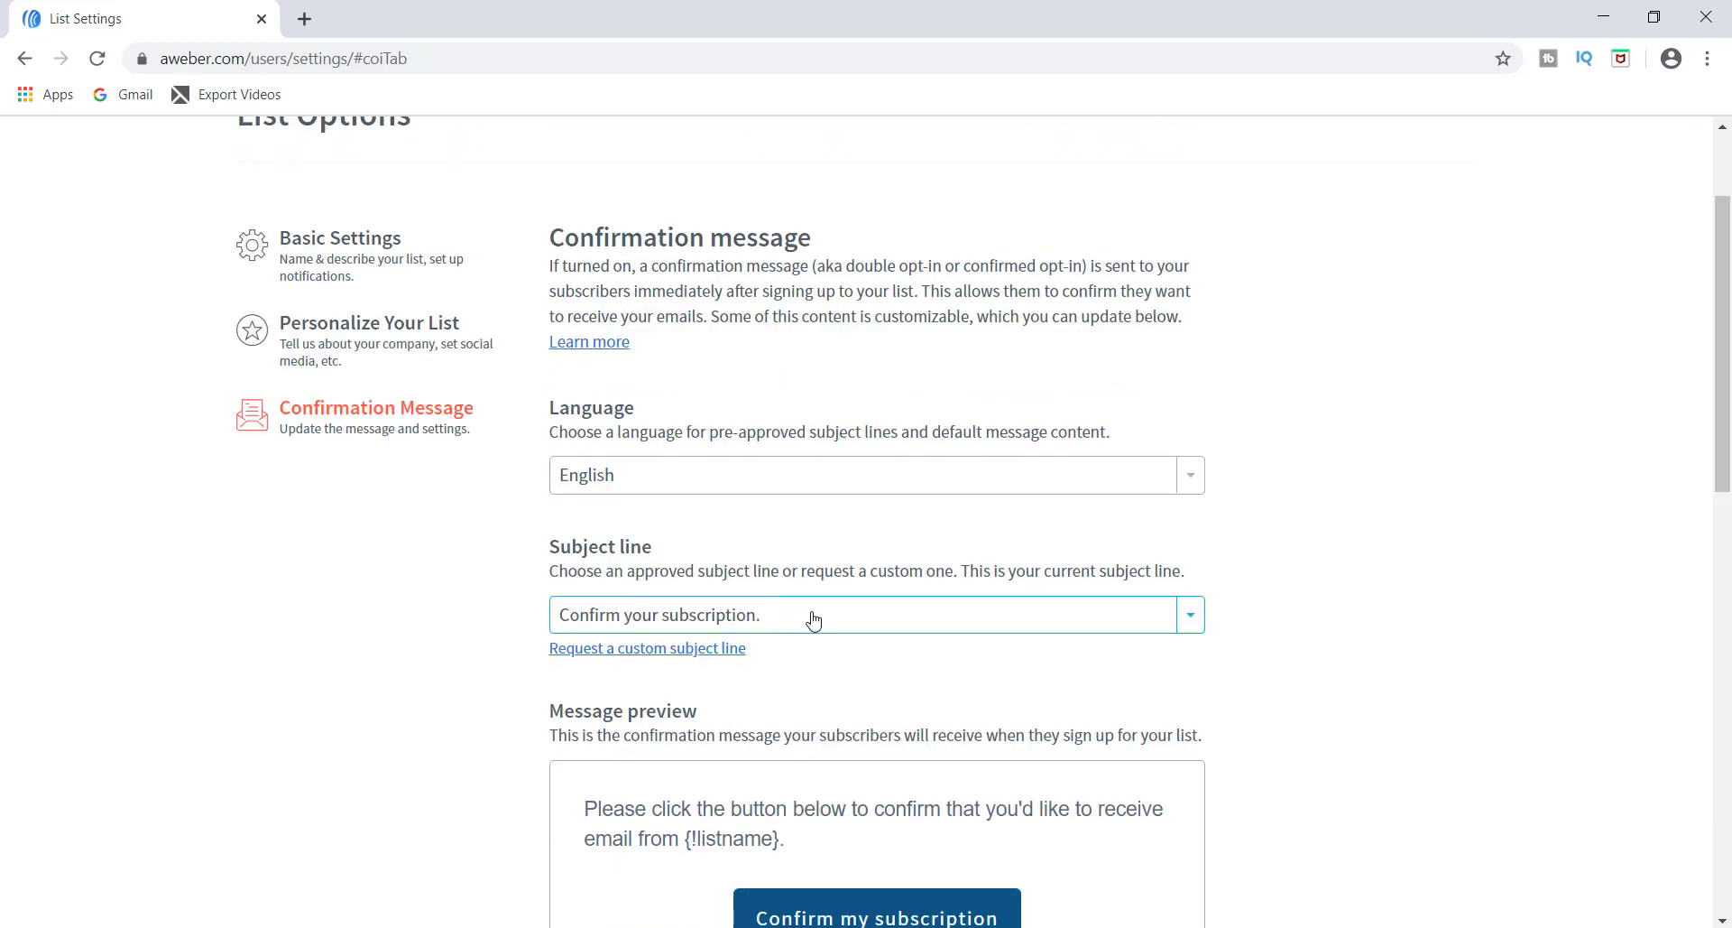
{"action": "left_click", "coordinate": [1195, 622]}
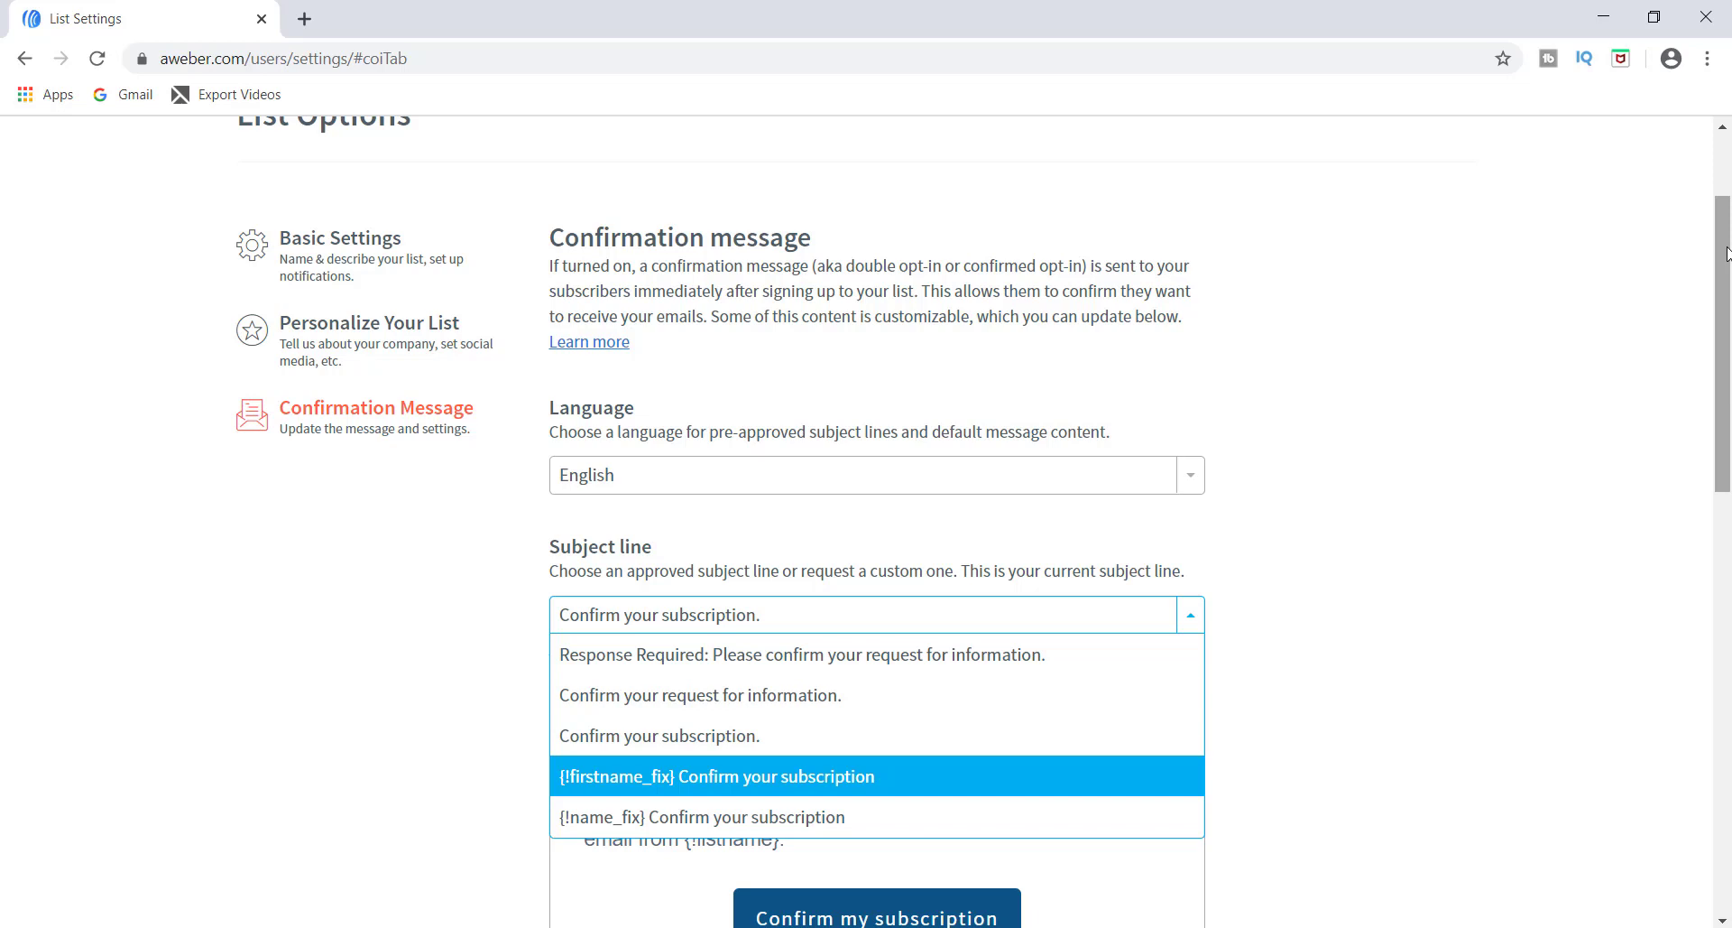
Review the confirmation message sending options for sign up forms and subscriber imports, and the custom success page settings.
{"action": "left_click_drag", "start_coordinate": [1726, 254], "coordinate": [1727, 539]}
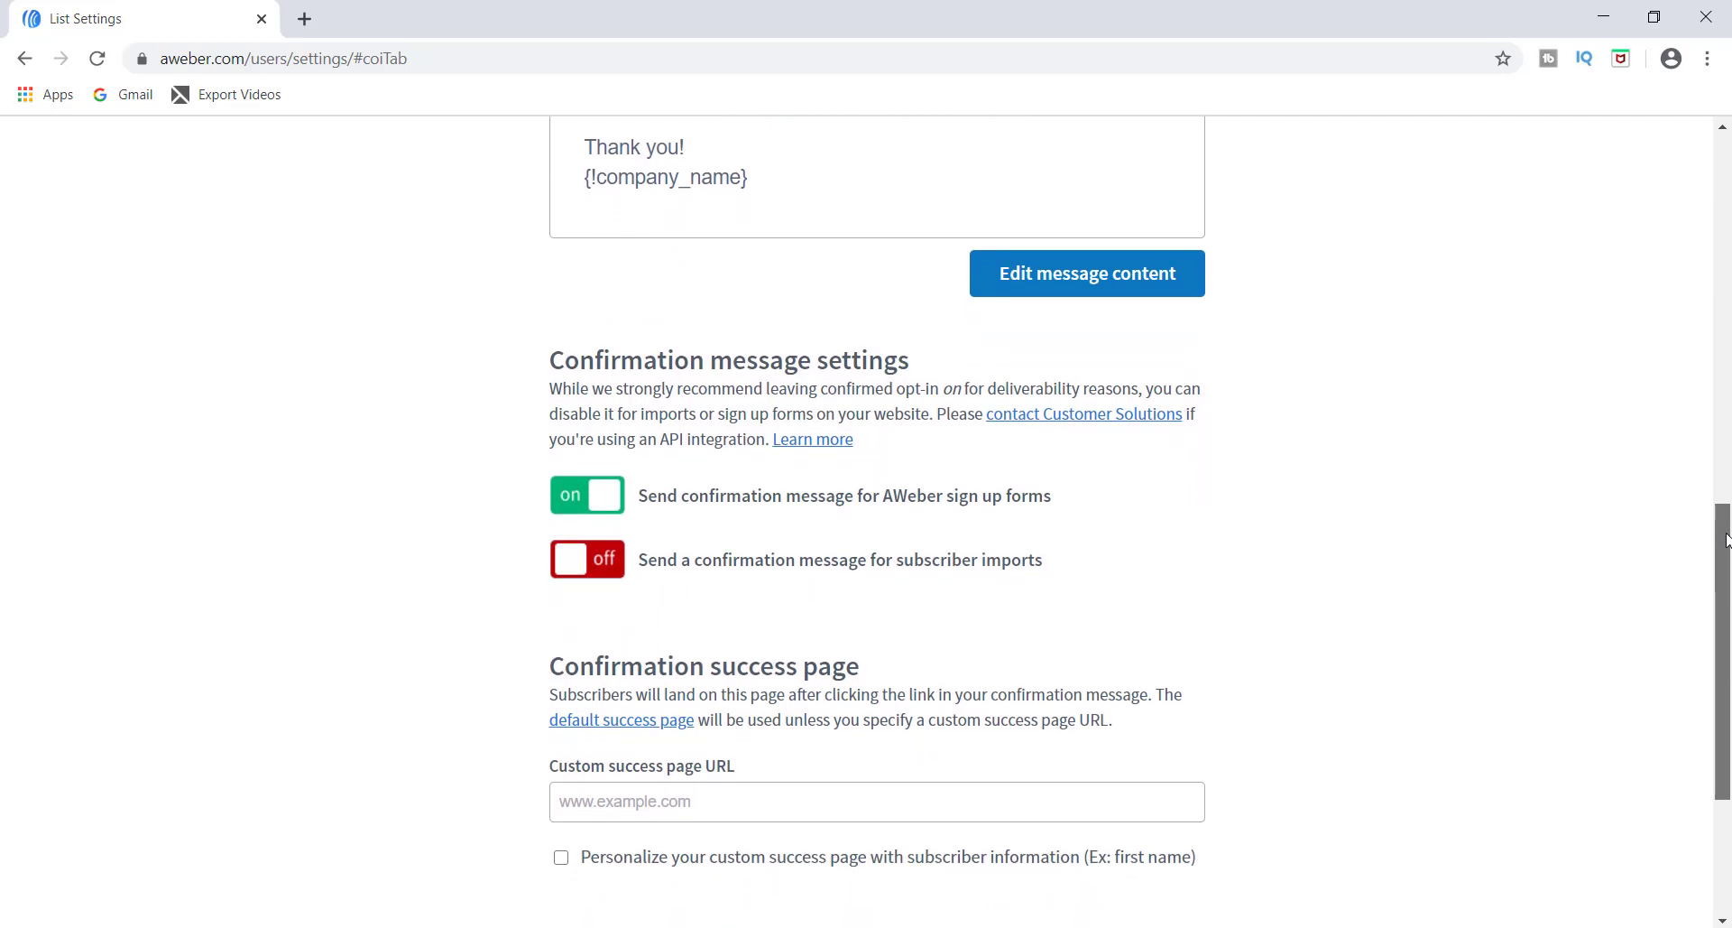
{"action": "left_click_drag", "start_coordinate": [1727, 540], "coordinate": [1726, 540]}
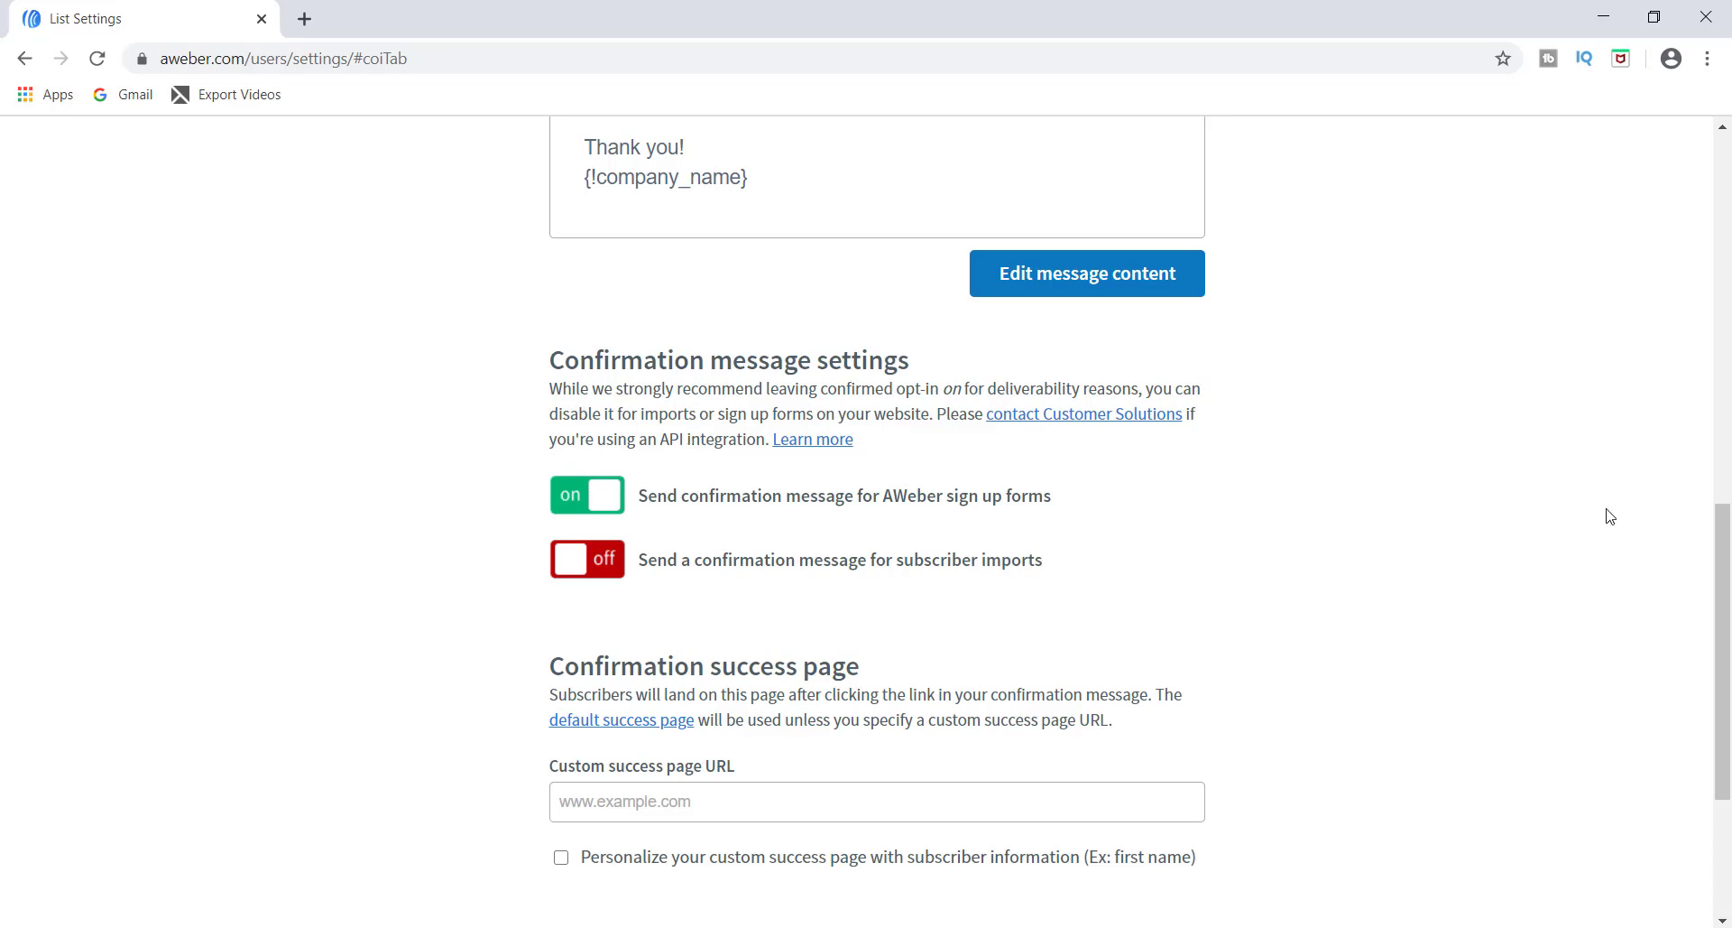
{"action": "left_click_drag", "start_coordinate": [1725, 588], "coordinate": [1597, 476]}
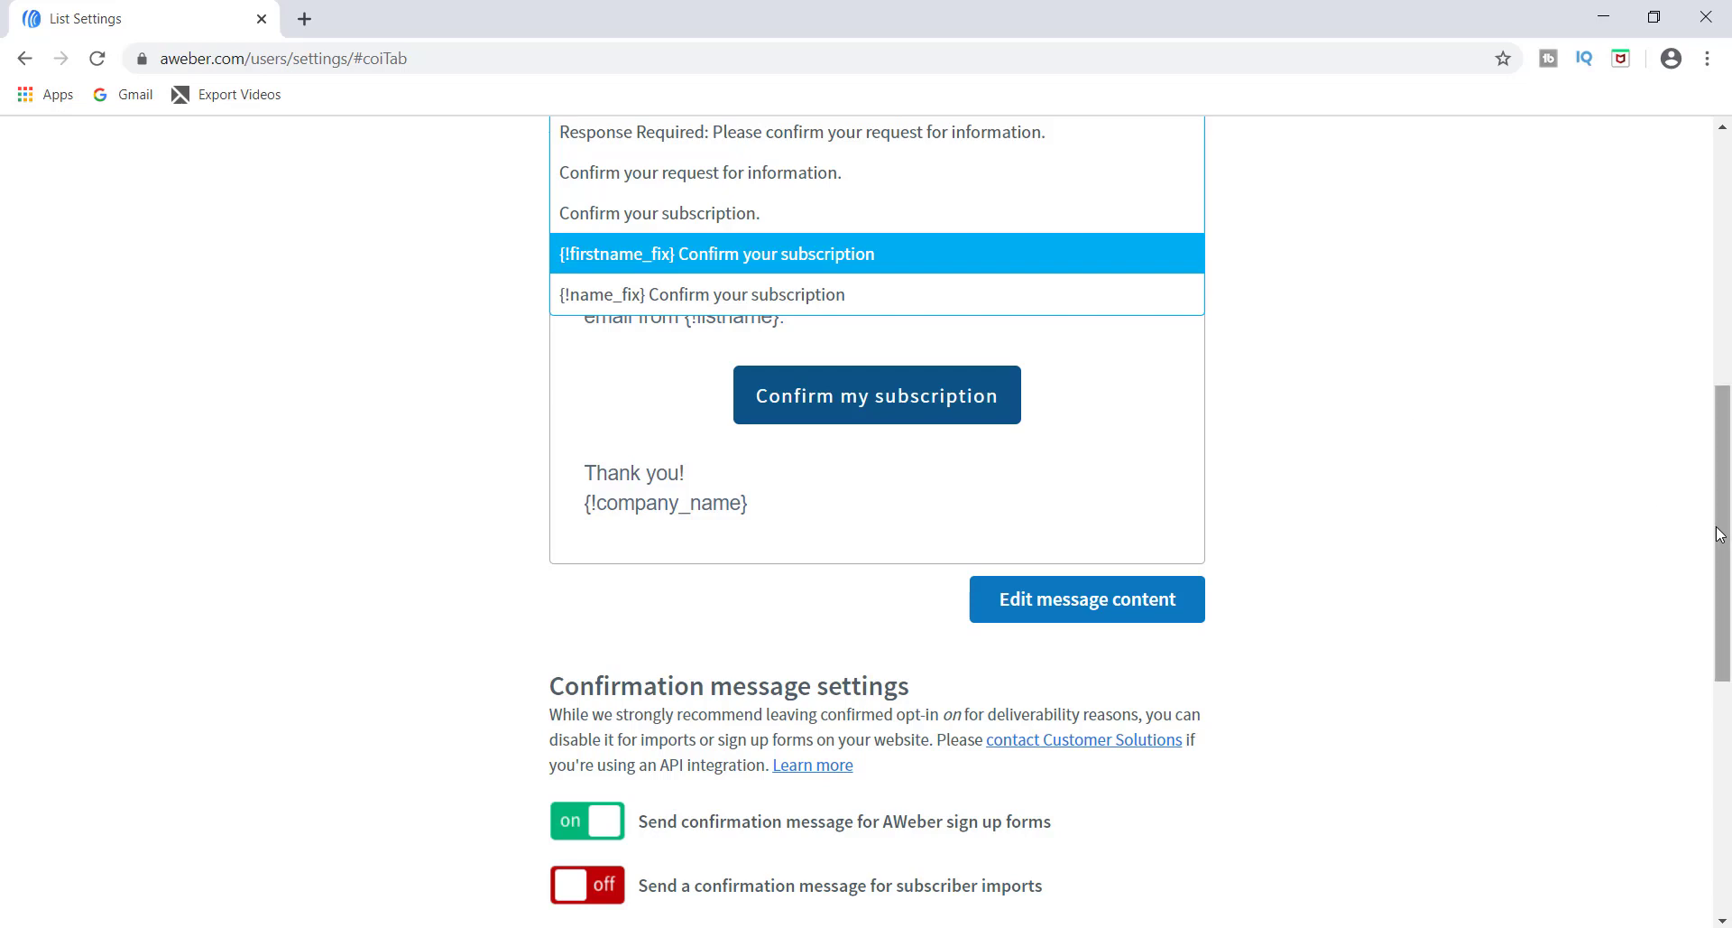
Return to the Manage Lists page and look over the account's email lists.
{"action": "left_click_drag", "start_coordinate": [1722, 534], "coordinate": [1726, 278]}
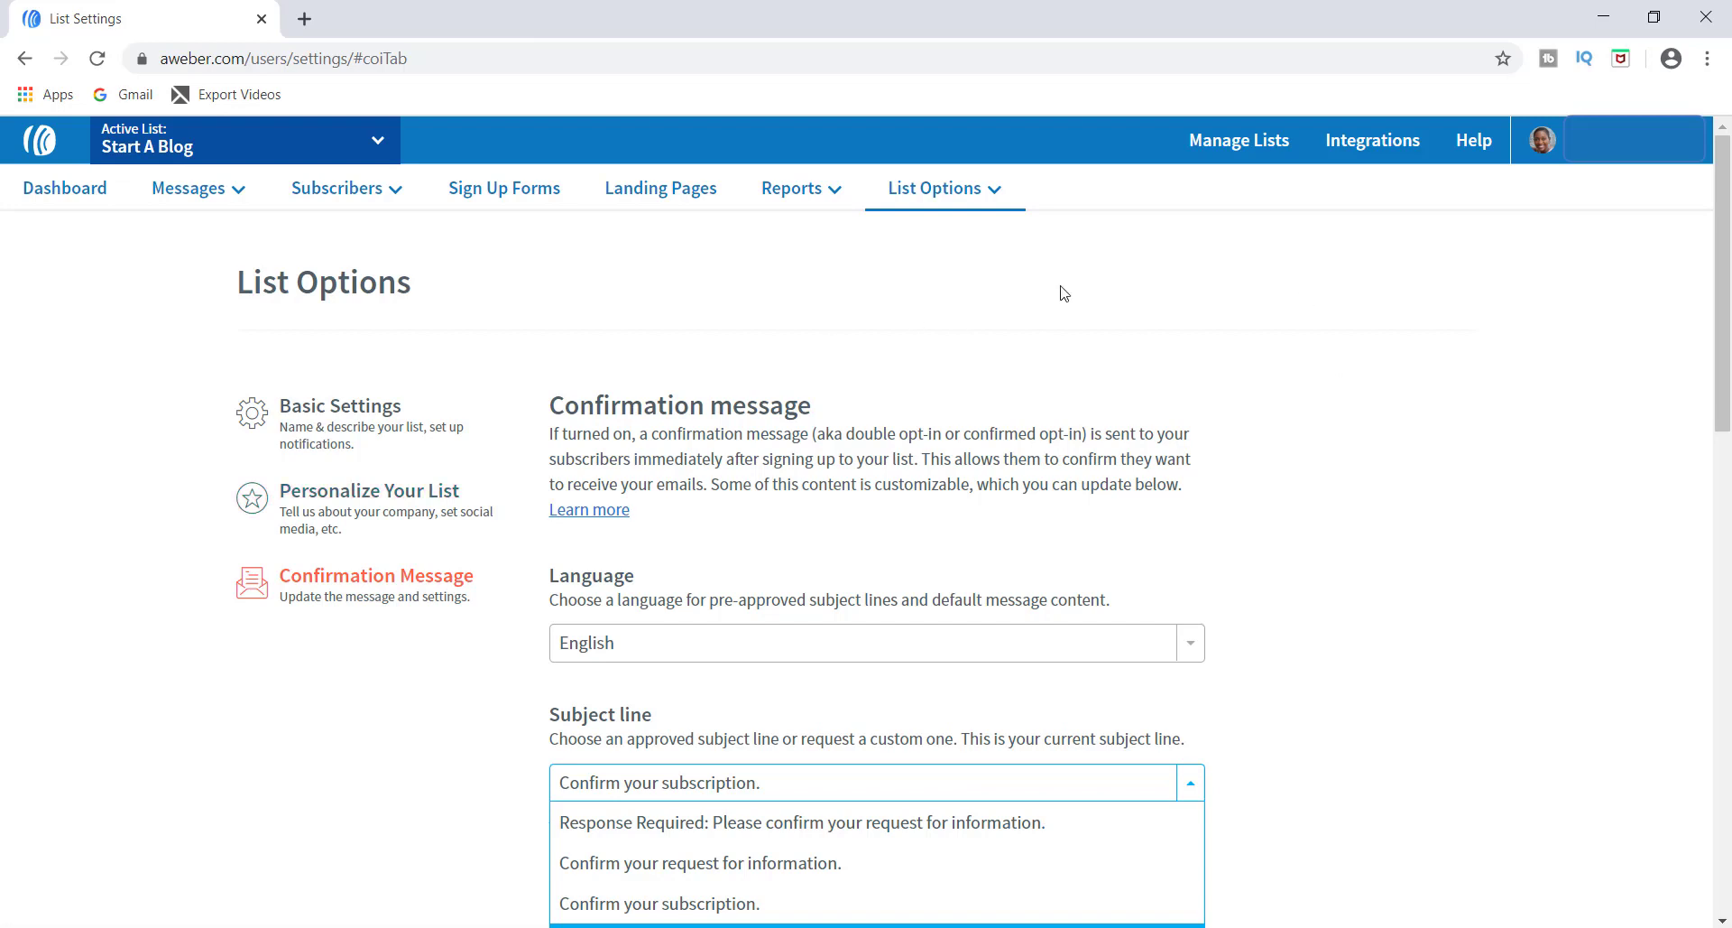
{"action": "left_click", "coordinate": [1252, 145]}
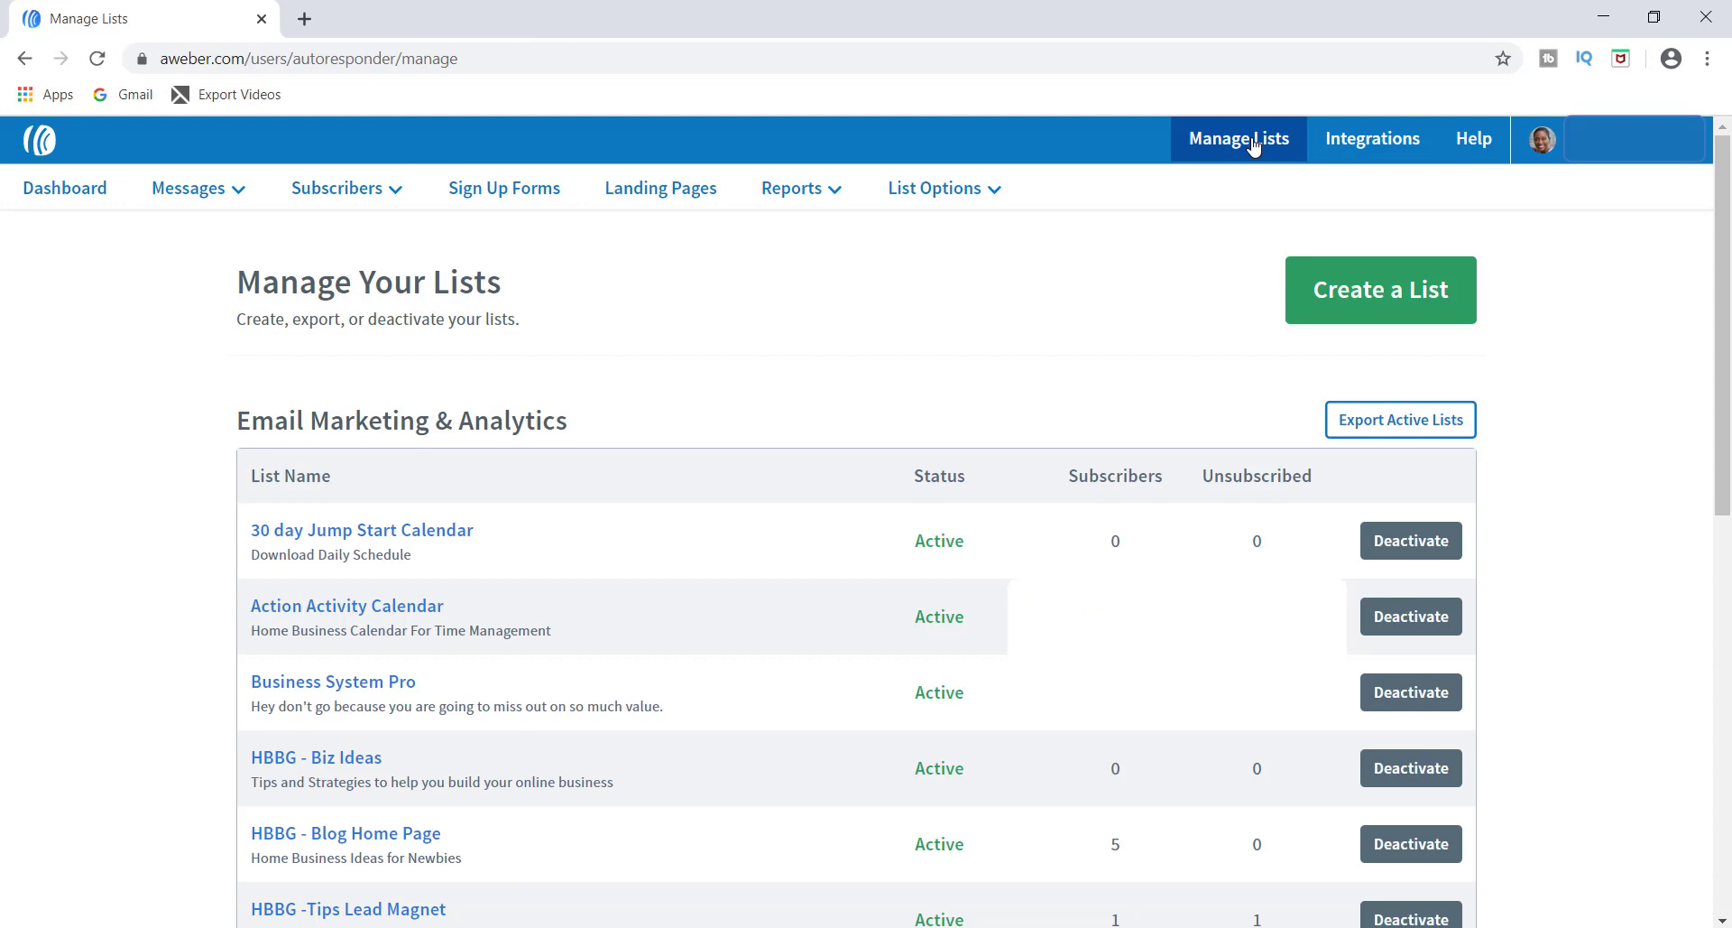
{"action": "mouse_move", "coordinate": [1722, 356]}
{"action": "left_mouse_down"}
{"action": "mouse_move", "coordinate": [1725, 507]}
{"action": "mouse_move", "coordinate": [1727, 374]}
{"action": "left_mouse_up"}
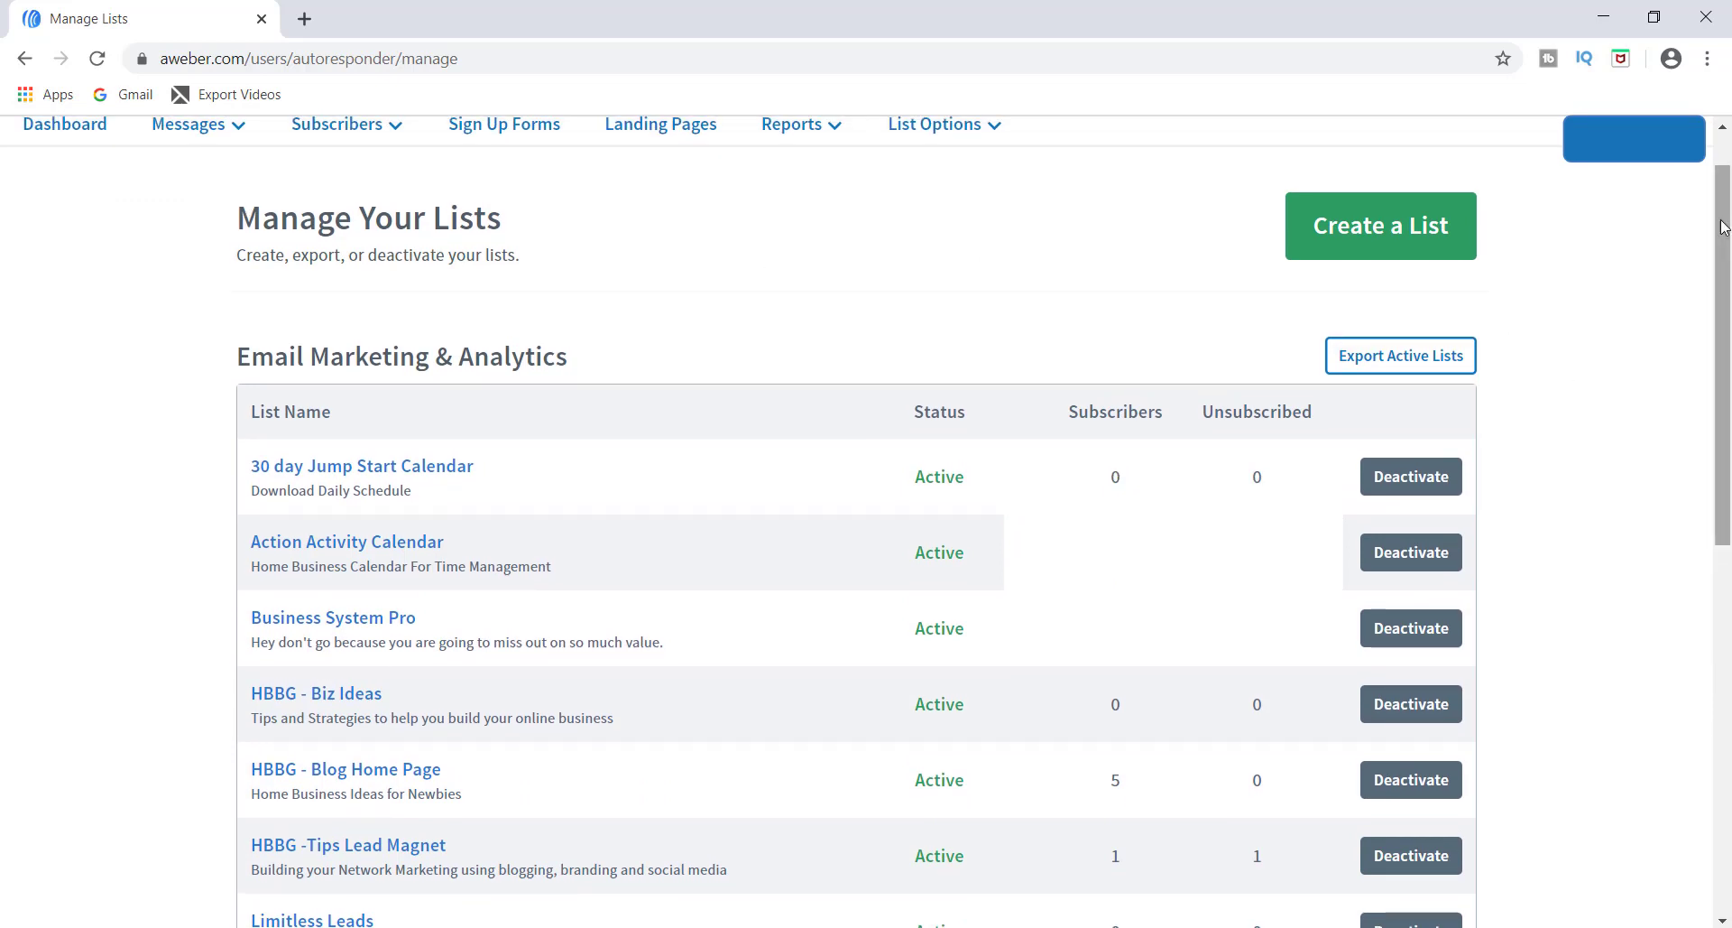
{"action": "left_click_drag", "start_coordinate": [1722, 230], "coordinate": [1725, 147]}
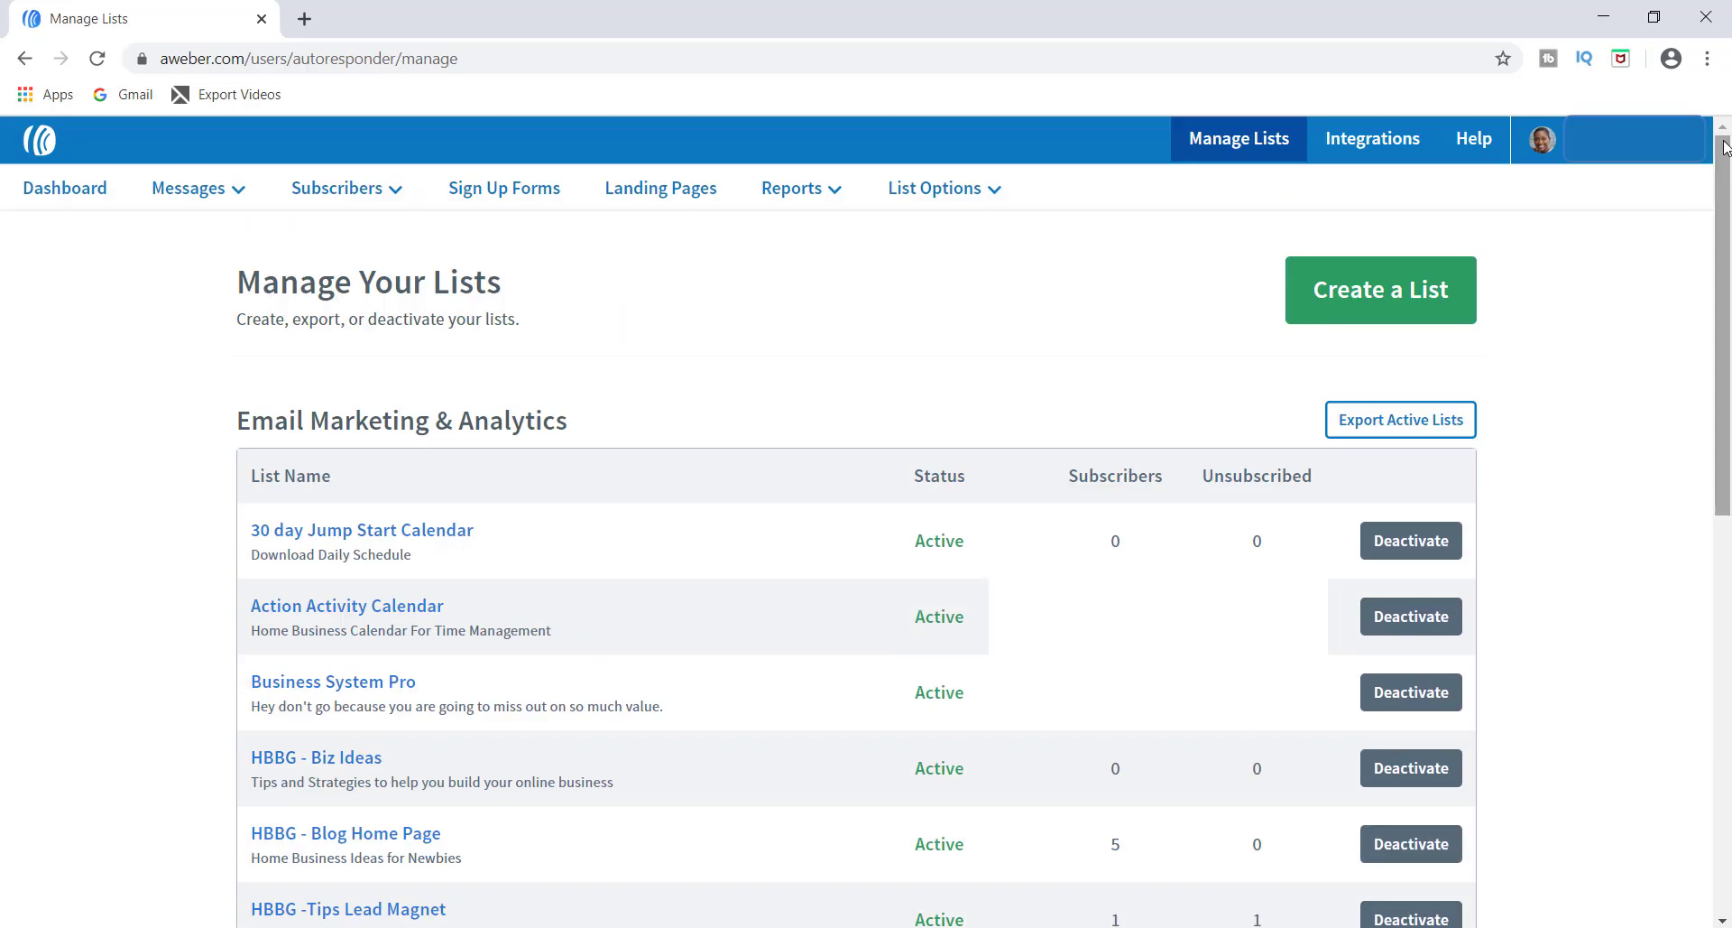